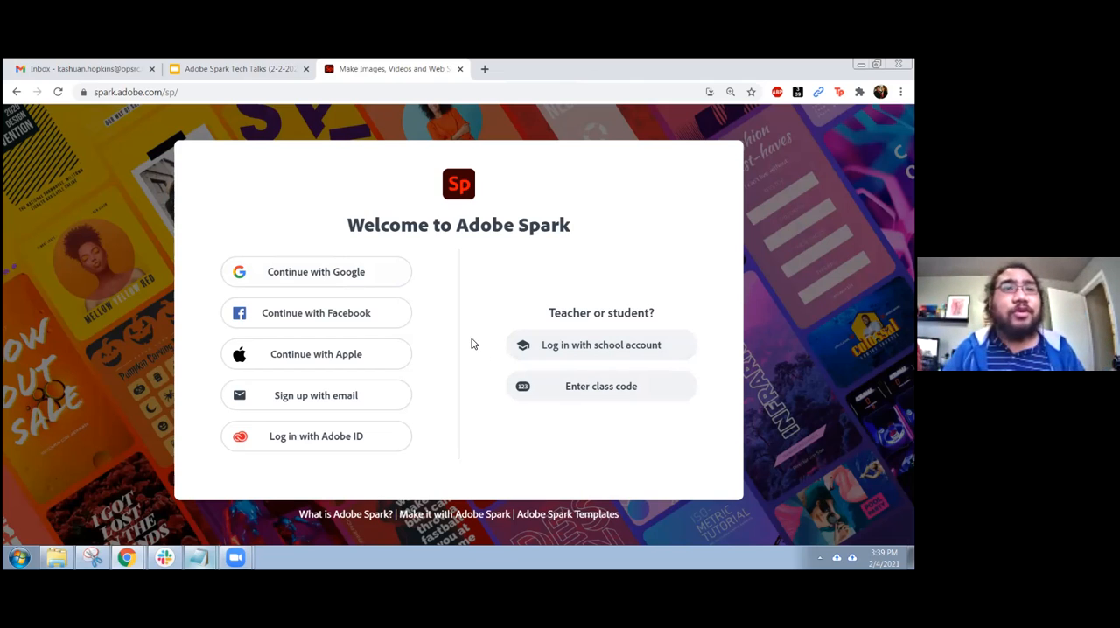
Sign in to Adobe Spark with an existing Google account and dismiss the introductory pop-ups
{"action": "left_click", "coordinate": [338, 274]}
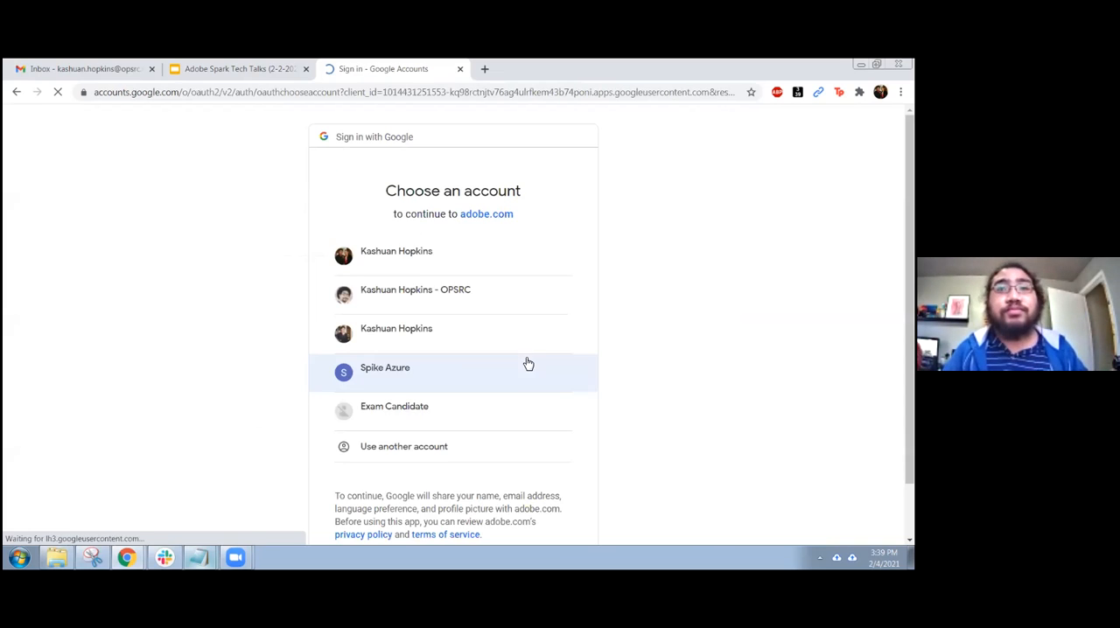
{"action": "left_click", "coordinate": [440, 312]}
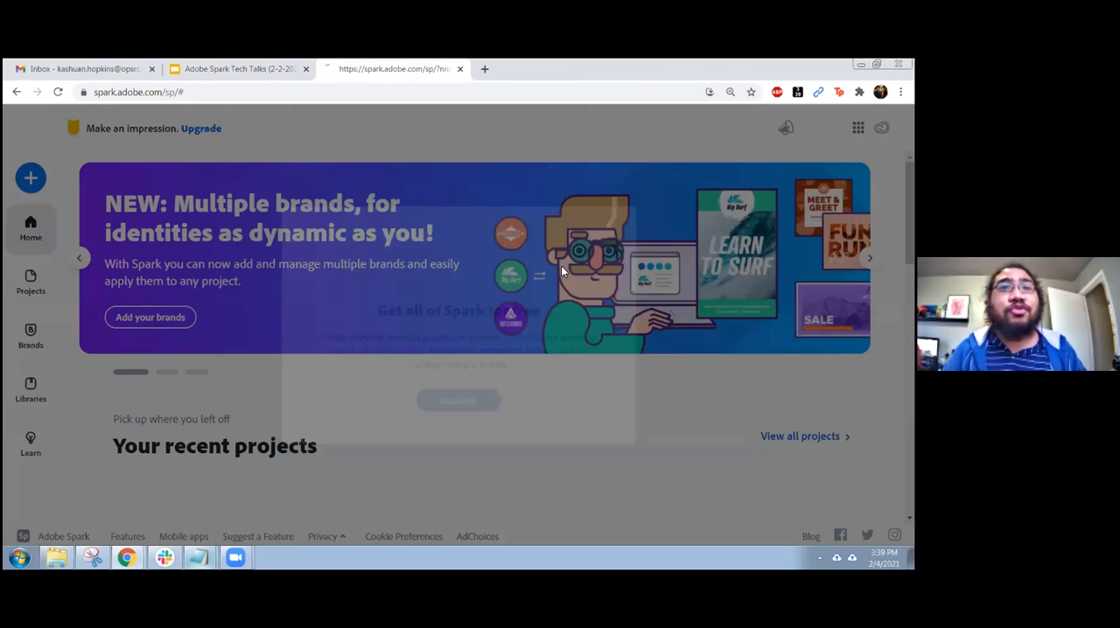
{"action": "left_click", "coordinate": [619, 155]}
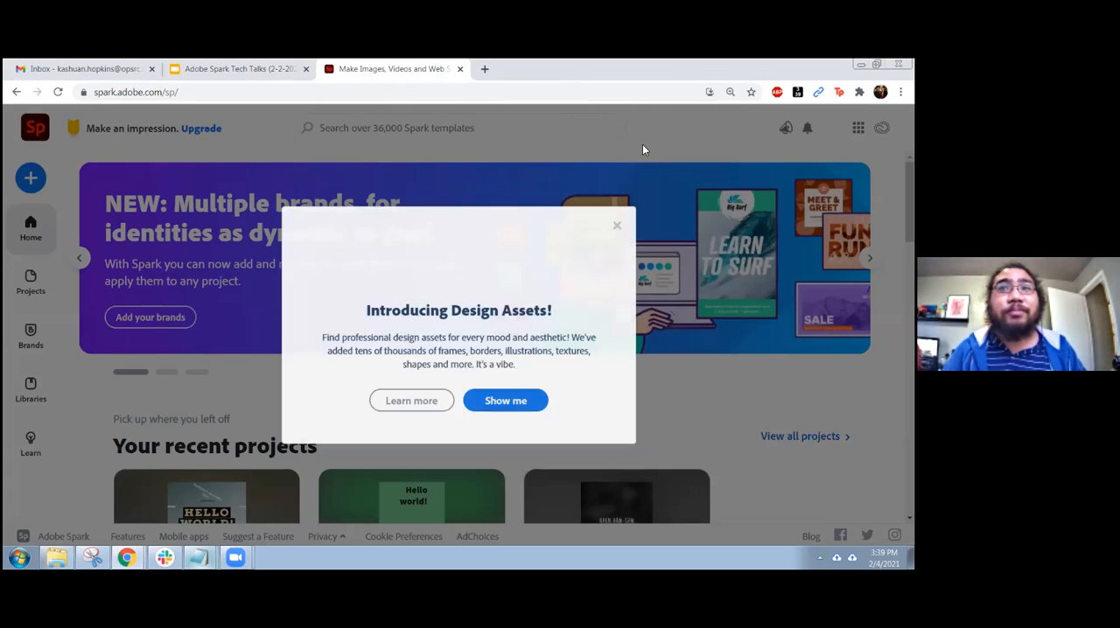
{"action": "left_click", "coordinate": [618, 225]}
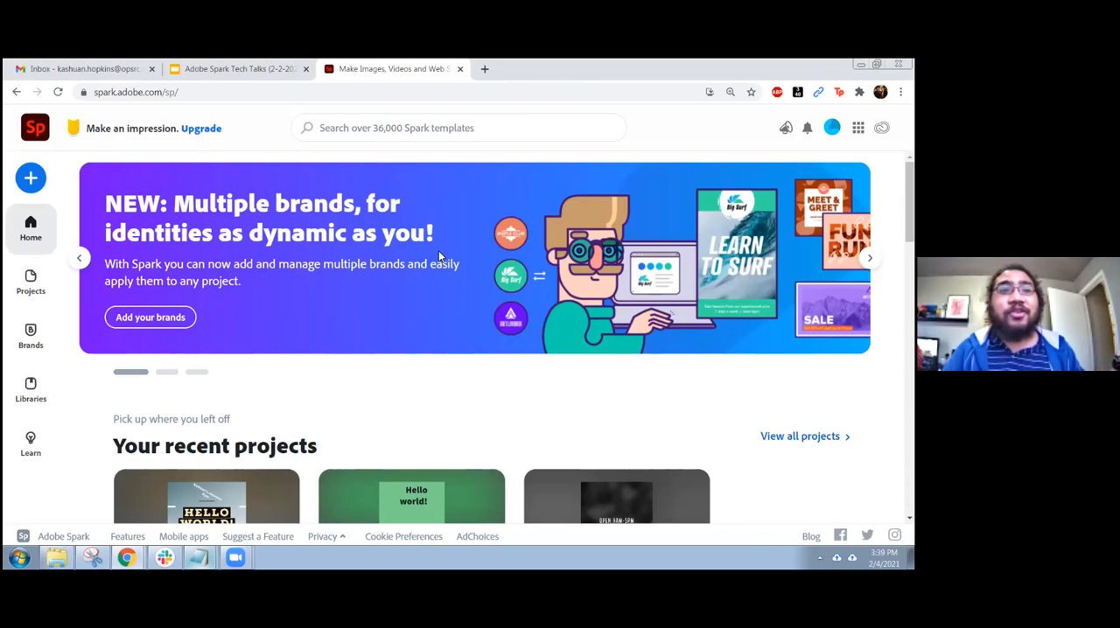
Look through the home page's recent projects, Instagram story templates, premium template markers and latest articles
{"action": "scroll", "coordinate": [438, 250], "scroll_direction": "down", "scroll_amount": 3}
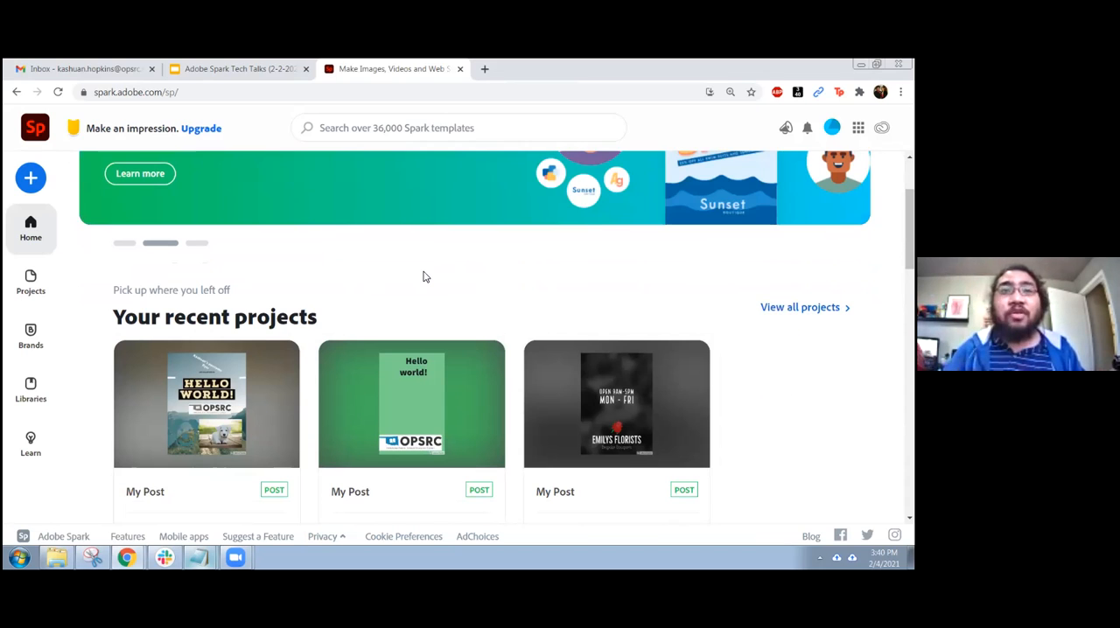
{"action": "scroll", "coordinate": [424, 277], "scroll_direction": "down", "scroll_amount": 3}
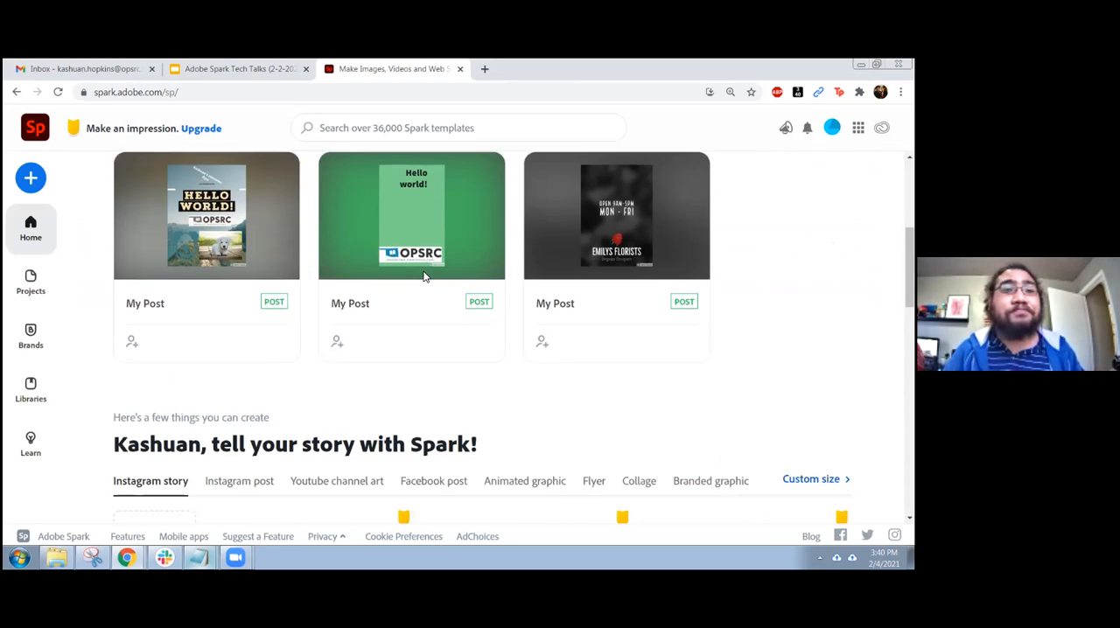
{"action": "scroll", "coordinate": [425, 276], "scroll_direction": "down", "scroll_amount": 1}
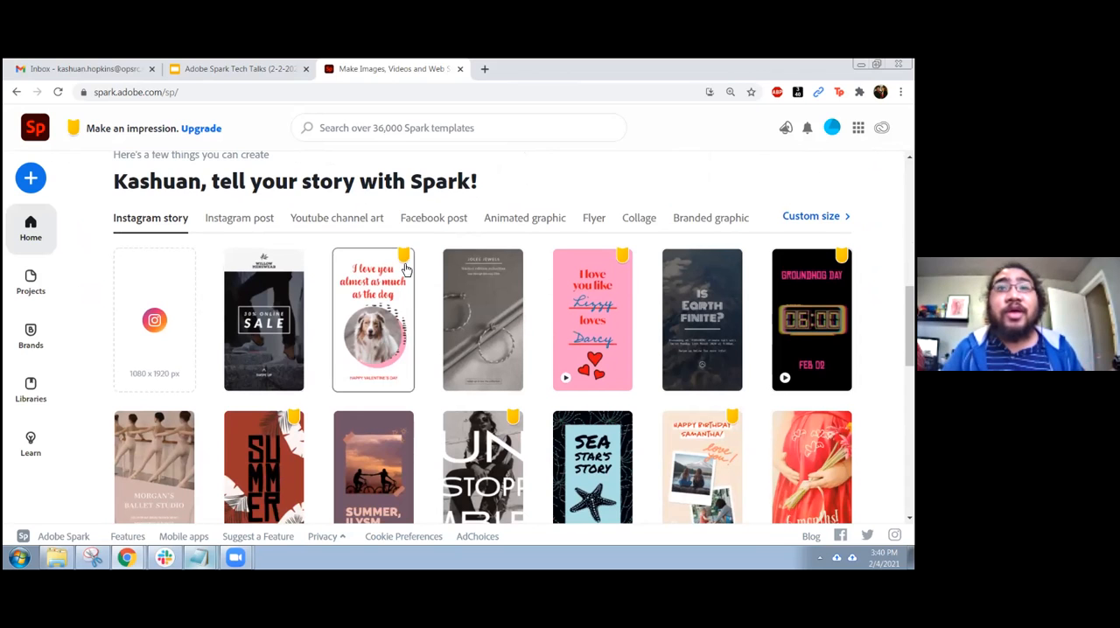
{"action": "key", "text": "ctrl+plus"}
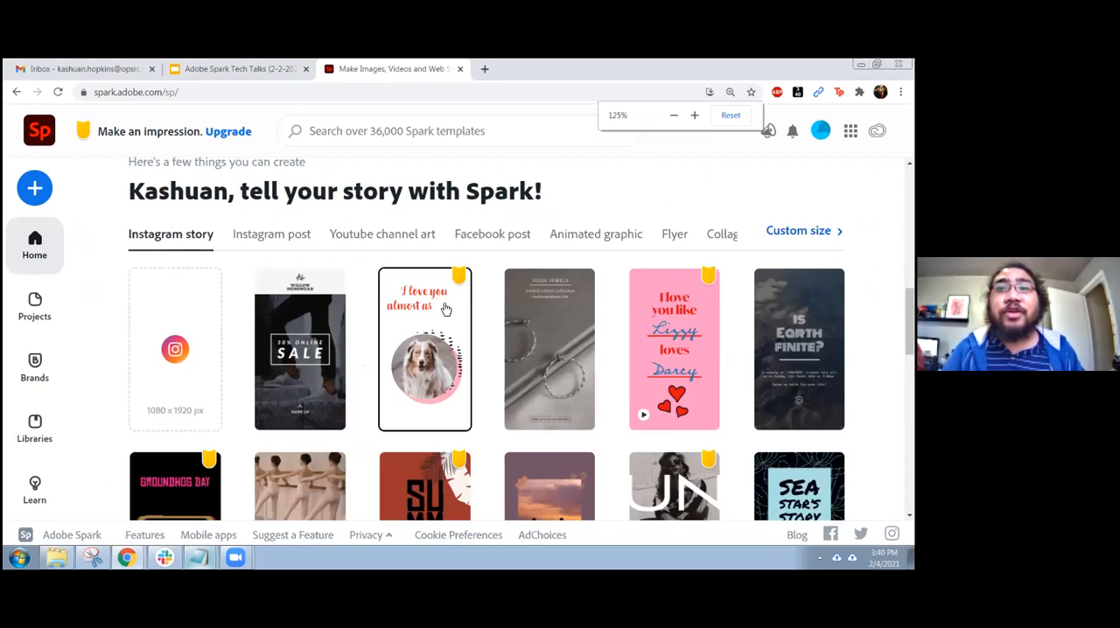
{"action": "key", "text": "ctrl+plus"}
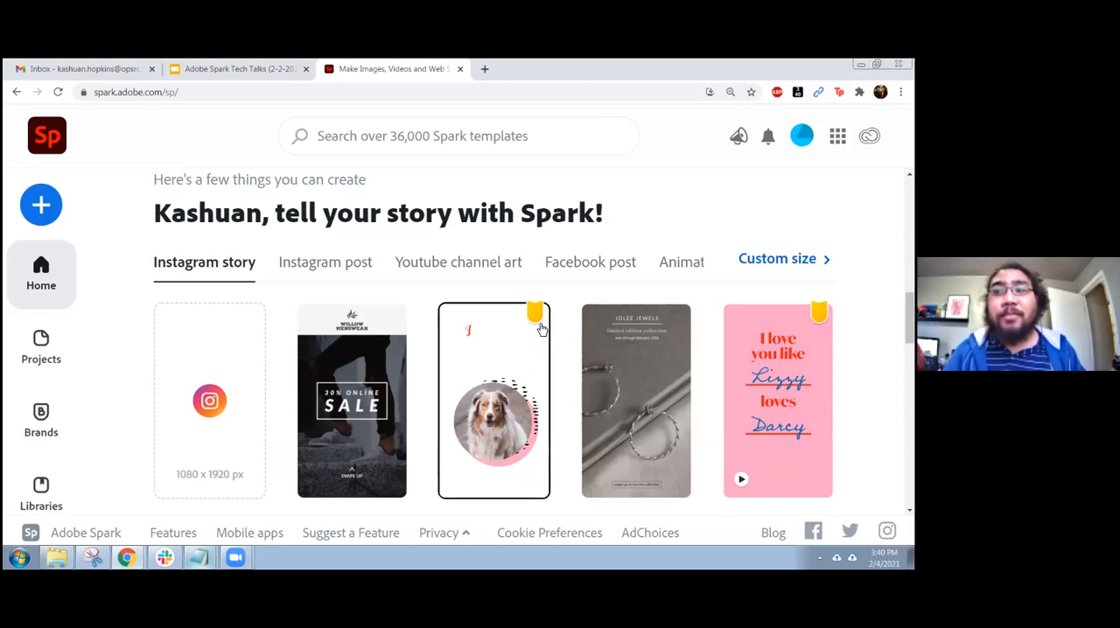
{"action": "key", "text": "ctrl+minus"}
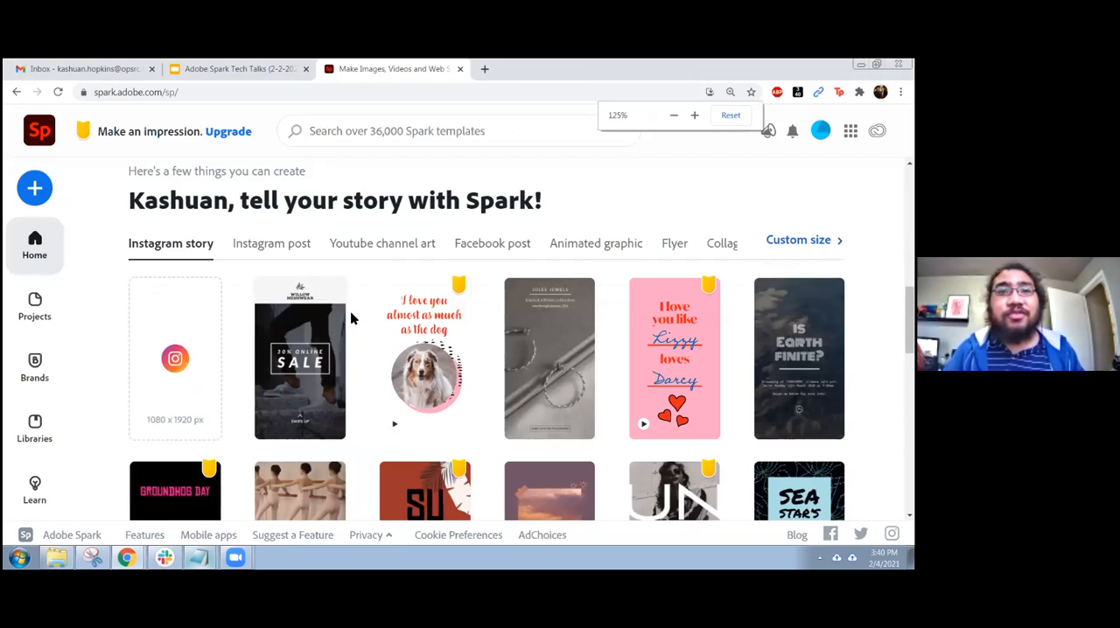
{"action": "key", "text": "ctrl+minus"}
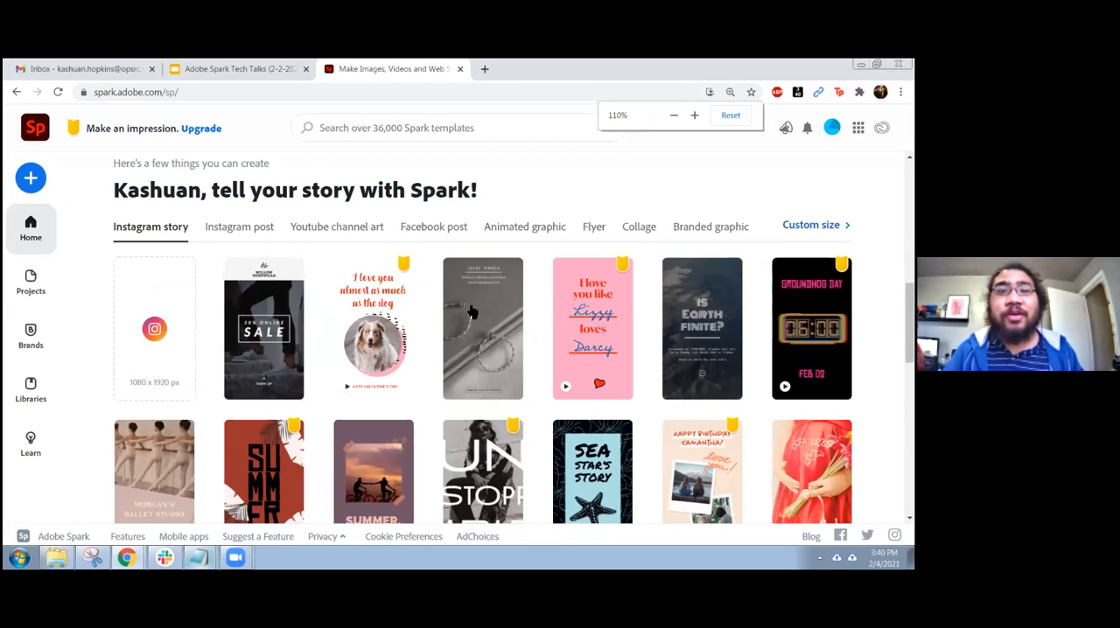
{"action": "key", "text": "ctrl+minus"}
{"action": "key", "text": "ctrl+minus"}
{"action": "key", "text": "ctrl+plus"}
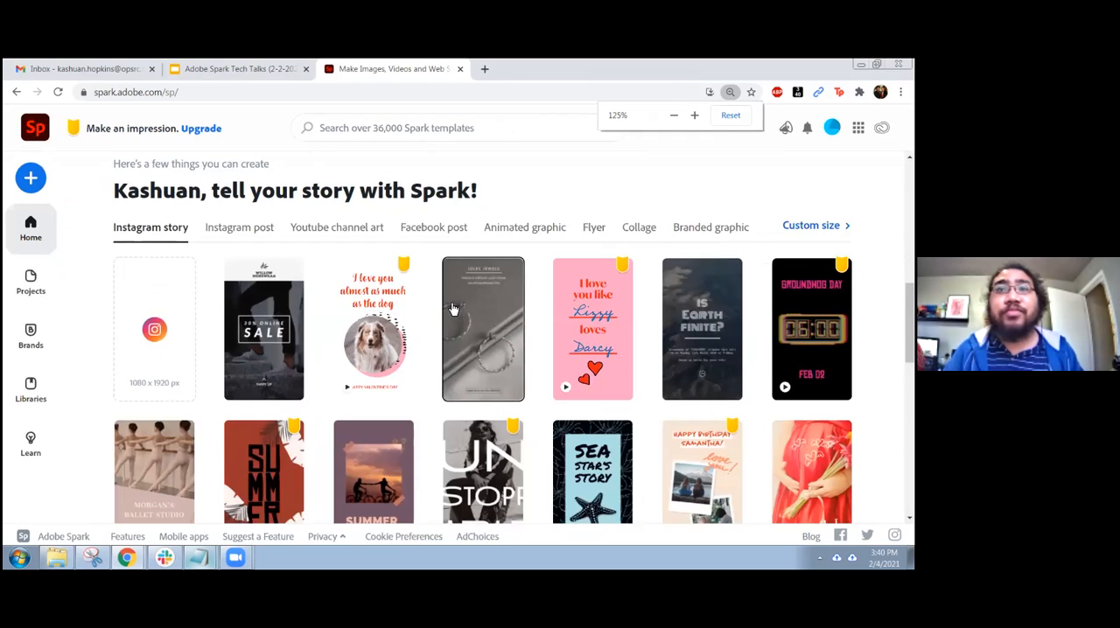
{"action": "key", "text": "ctrl+plus"}
{"action": "key", "text": "ctrl+plus"}
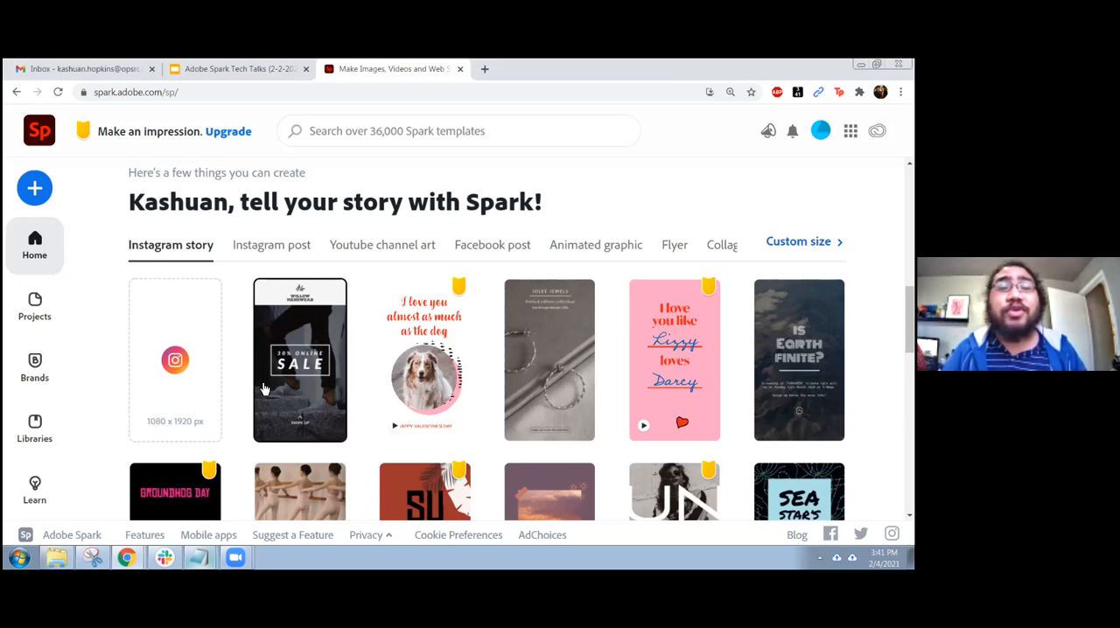
{"action": "scroll", "coordinate": [263, 388], "scroll_direction": "down", "scroll_amount": 9}
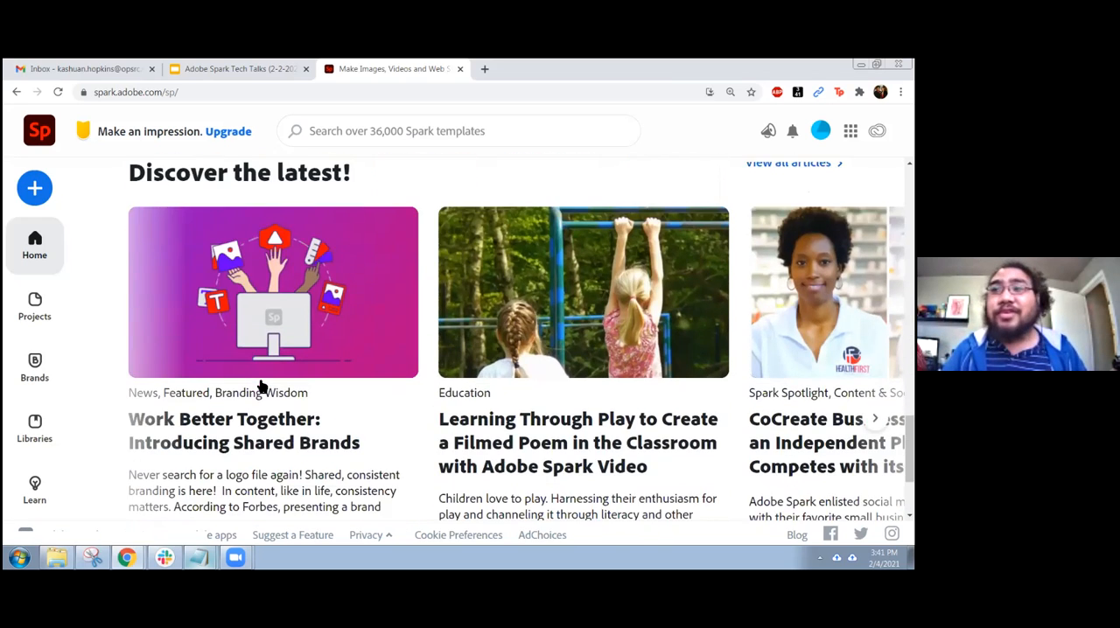
{"action": "scroll", "coordinate": [254, 385], "scroll_direction": "up", "scroll_amount": 12}
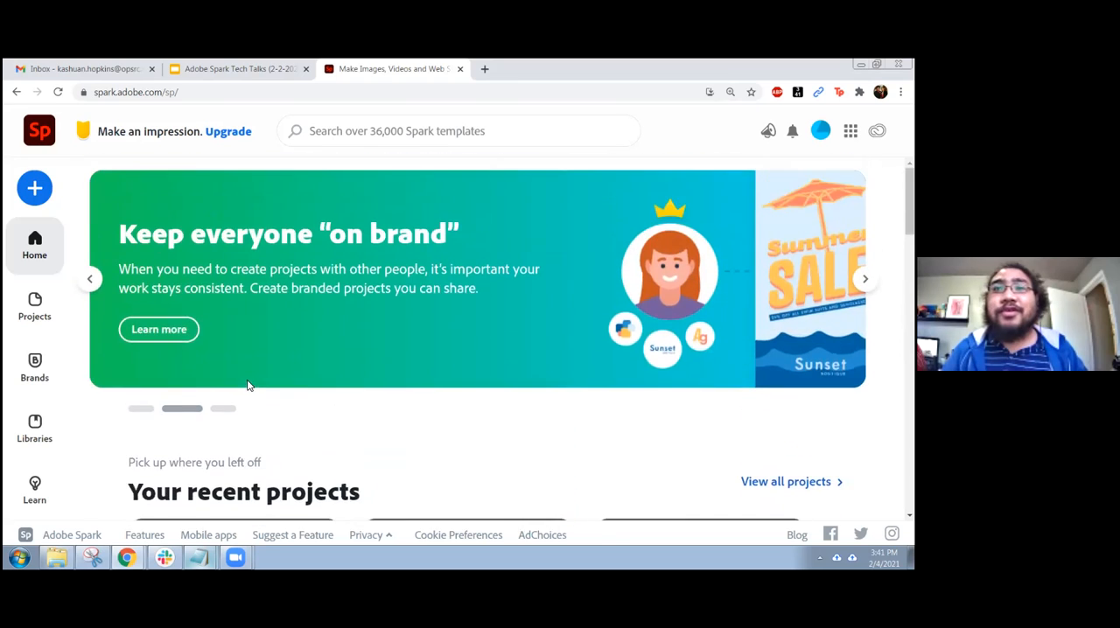
{"action": "scroll", "coordinate": [246, 385], "scroll_direction": "down", "scroll_amount": 2, "text": "ctrl"}
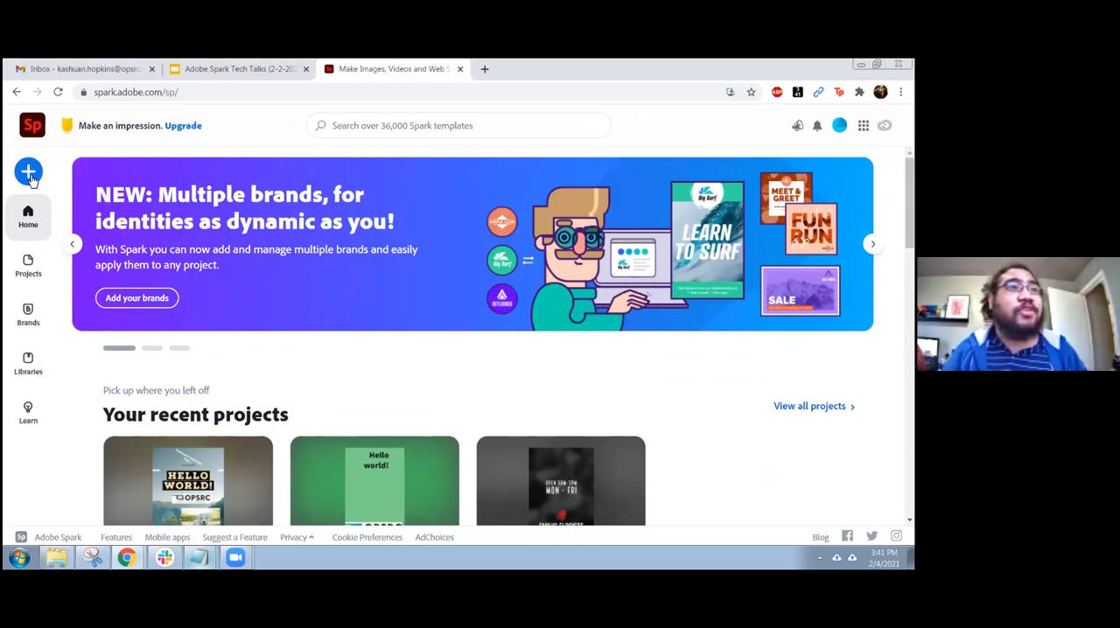
Create a new flyer project and close the template list to leave the blank canvas in view
{"action": "left_click", "coordinate": [30, 175]}
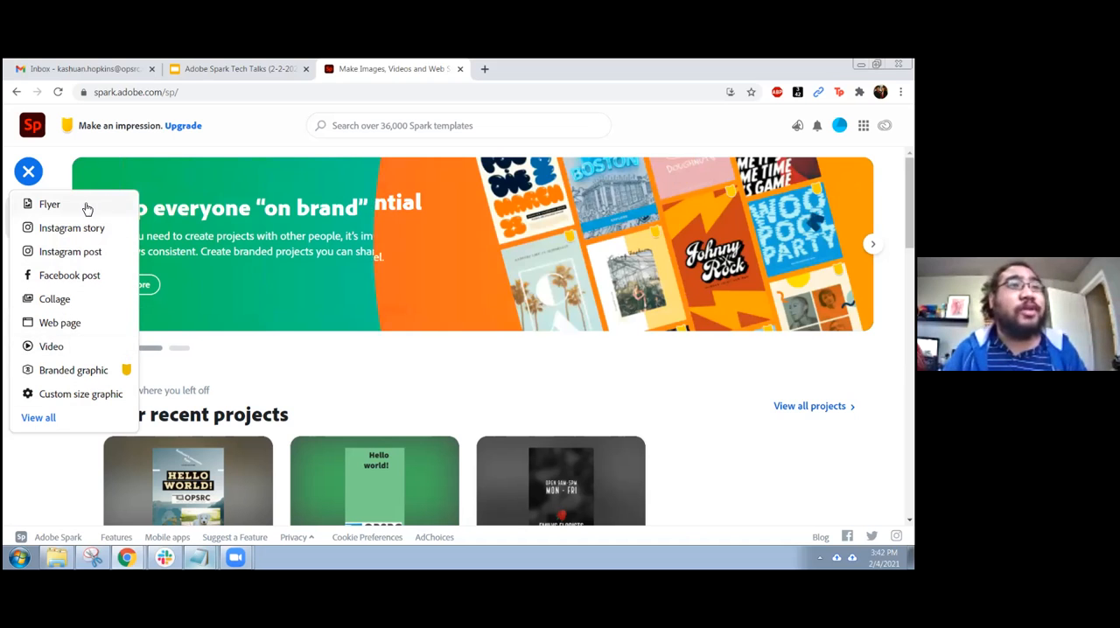
{"action": "left_click", "coordinate": [50, 204]}
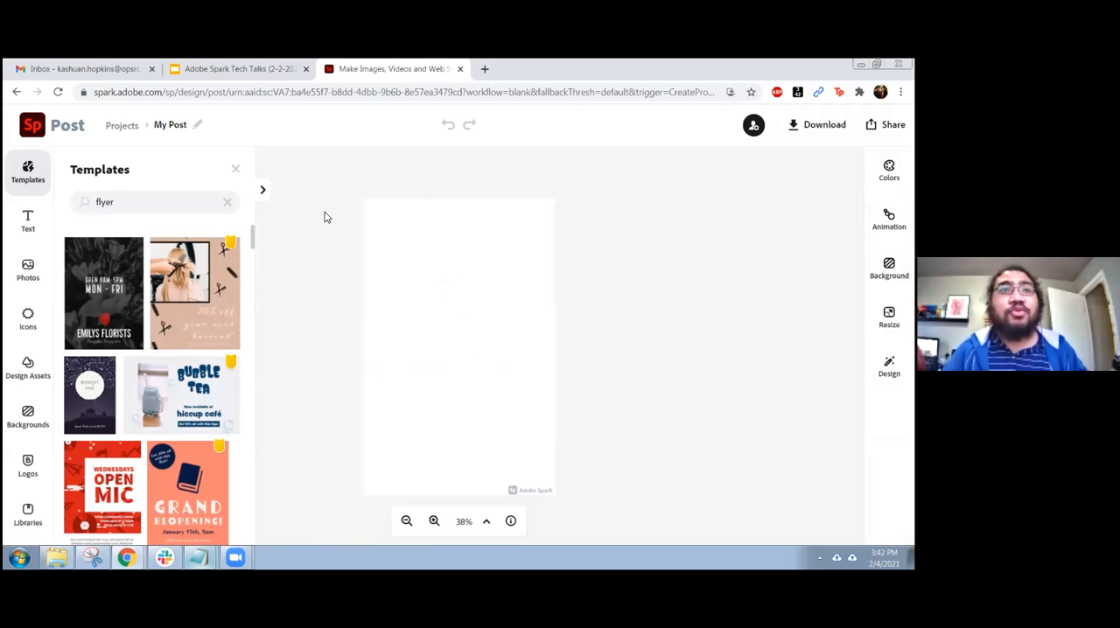
{"action": "left_click", "coordinate": [235, 168]}
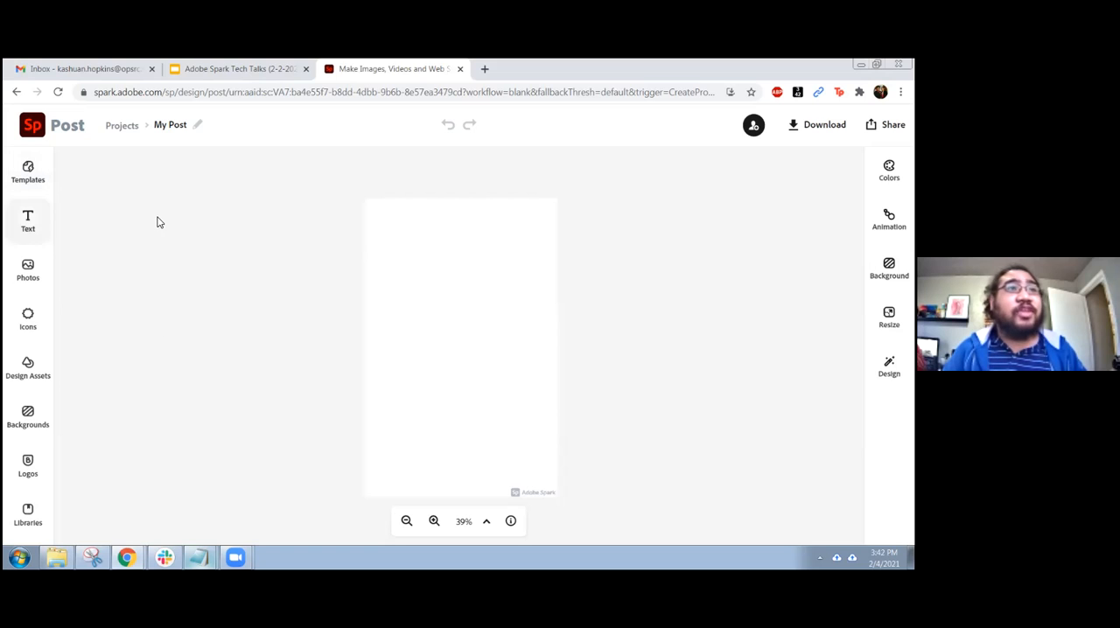
{"action": "key", "text": "ctrl+plus"}
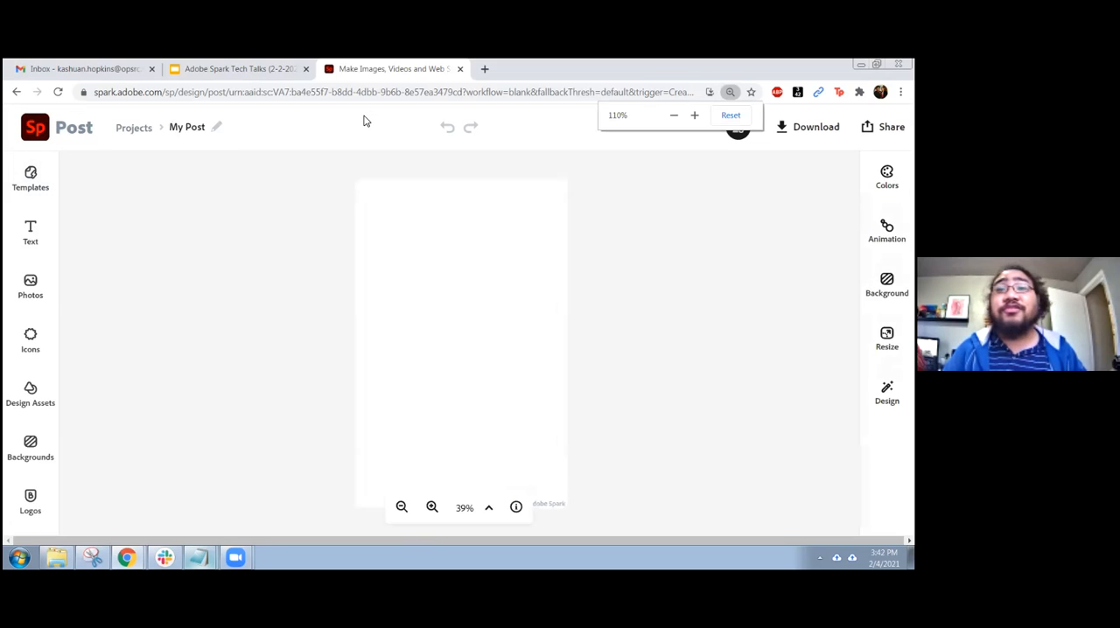
{"action": "key", "text": "ctrl+minus"}
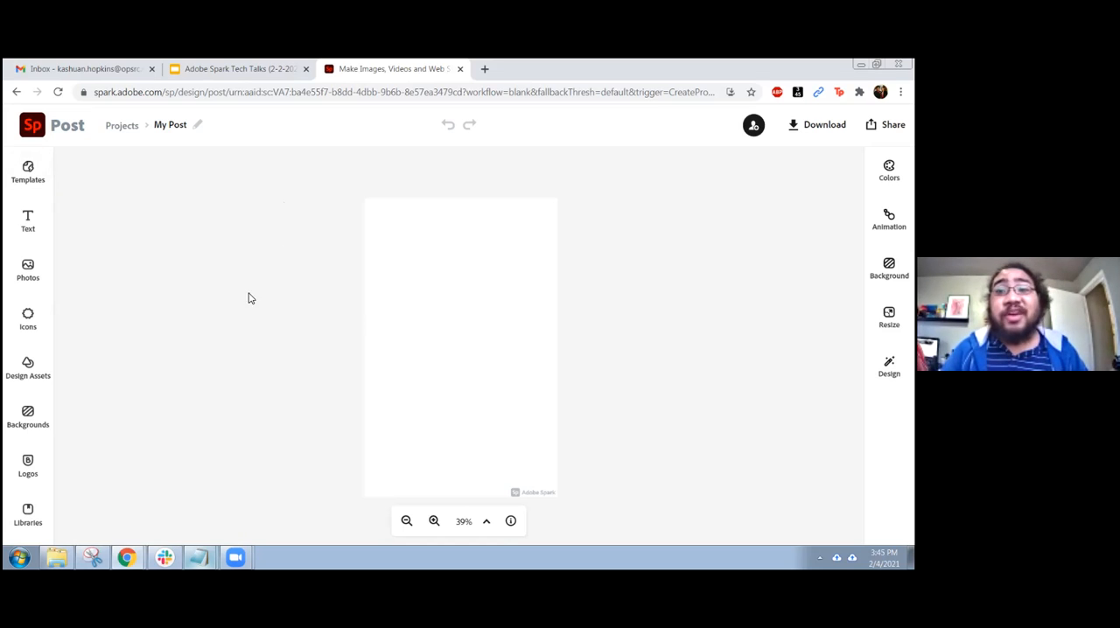
Apply the pink "Day of the Dead" template from the flyer templates to the project
{"action": "left_click", "coordinate": [29, 171]}
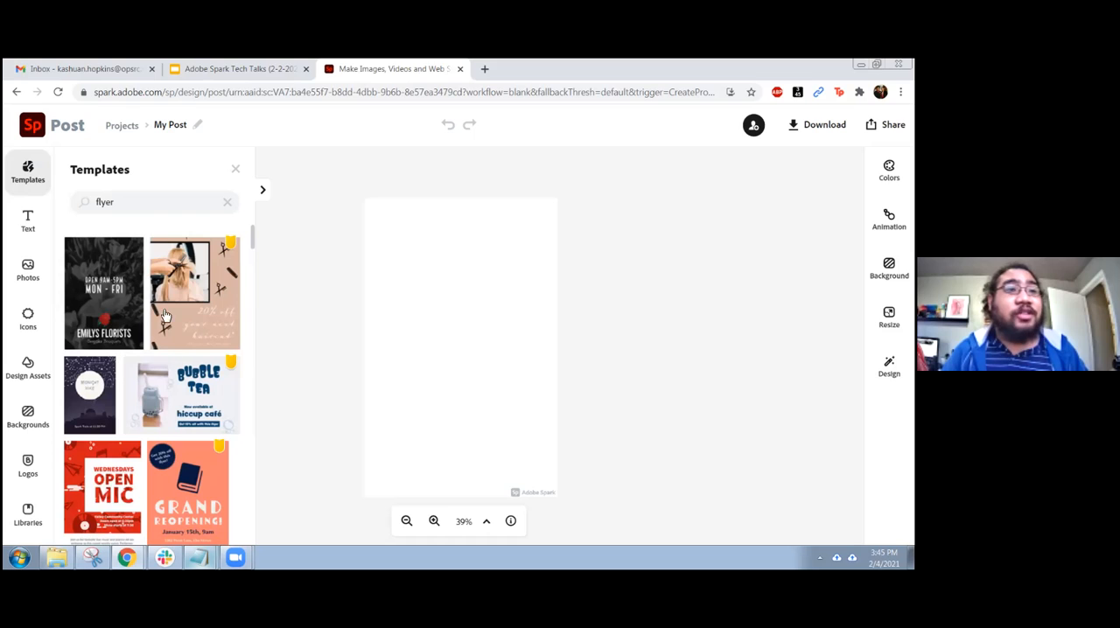
{"action": "scroll", "coordinate": [156, 270], "scroll_direction": "down", "scroll_amount": 4}
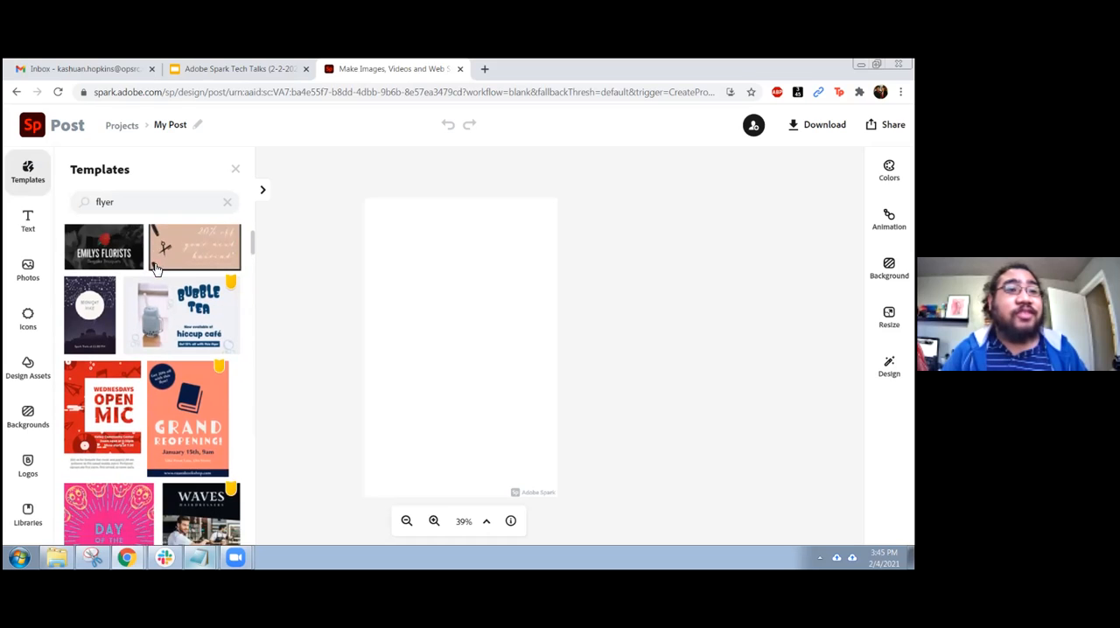
{"action": "scroll", "coordinate": [156, 269], "scroll_direction": "down", "scroll_amount": 1}
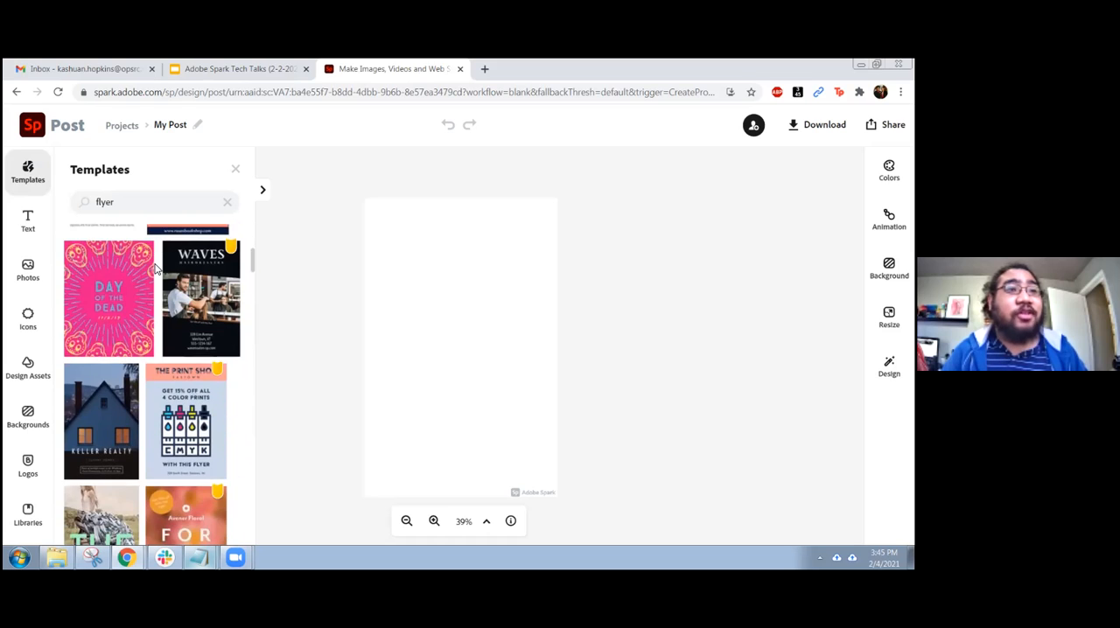
{"action": "left_click", "coordinate": [111, 297]}
{"action": "left_click", "coordinate": [617, 405]}
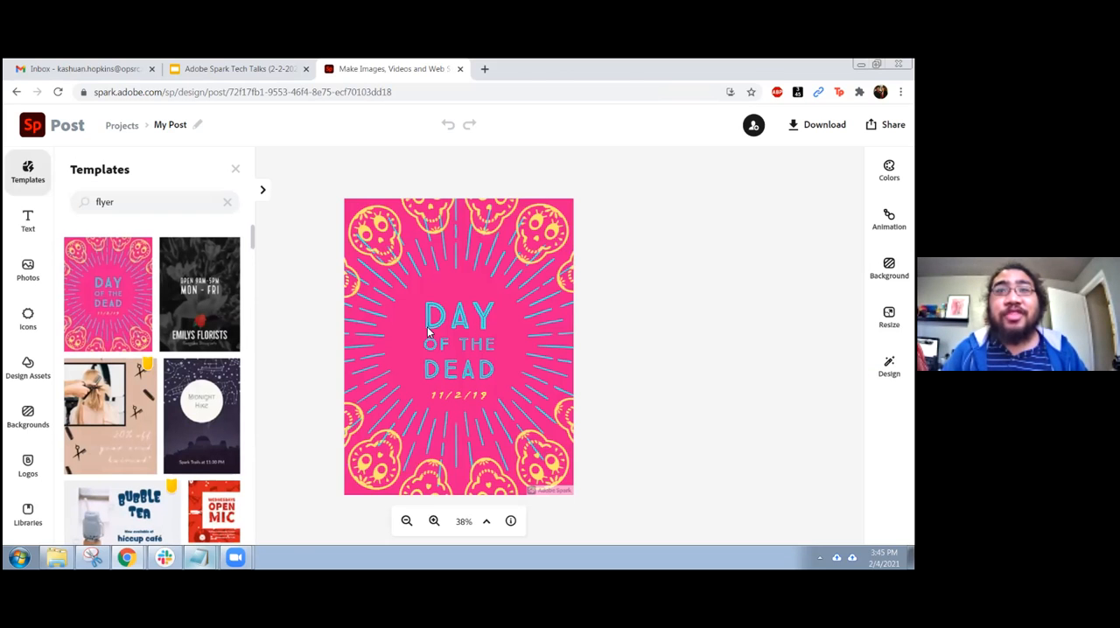
Select several skull icons around the flyer's border one after another to inspect them as separate elements
{"action": "left_click", "coordinate": [526, 238]}
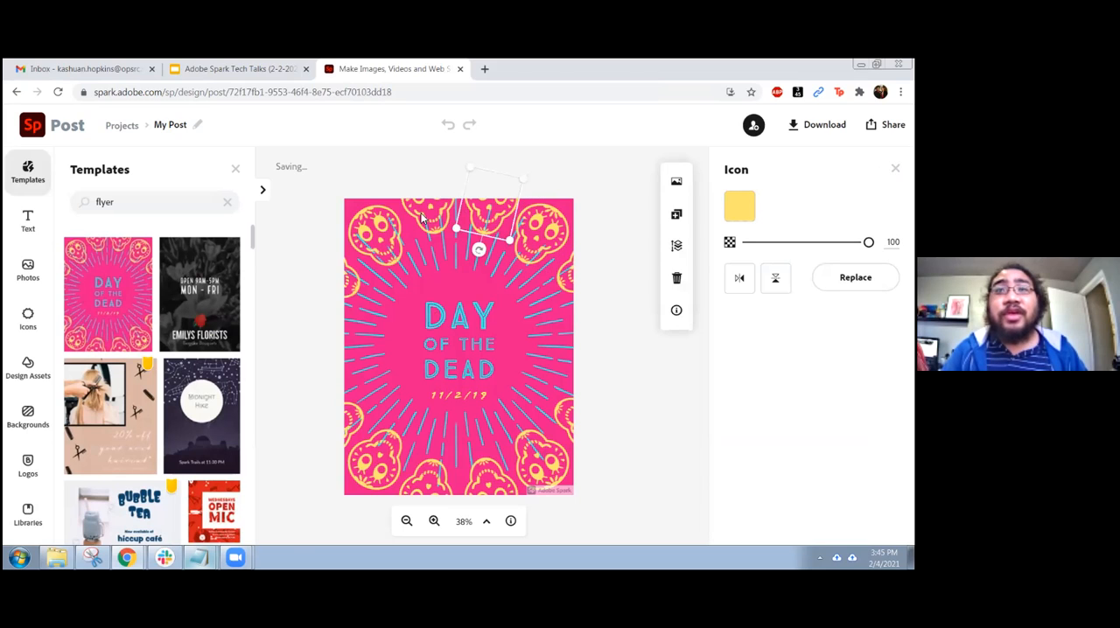
{"action": "left_click", "coordinate": [372, 225]}
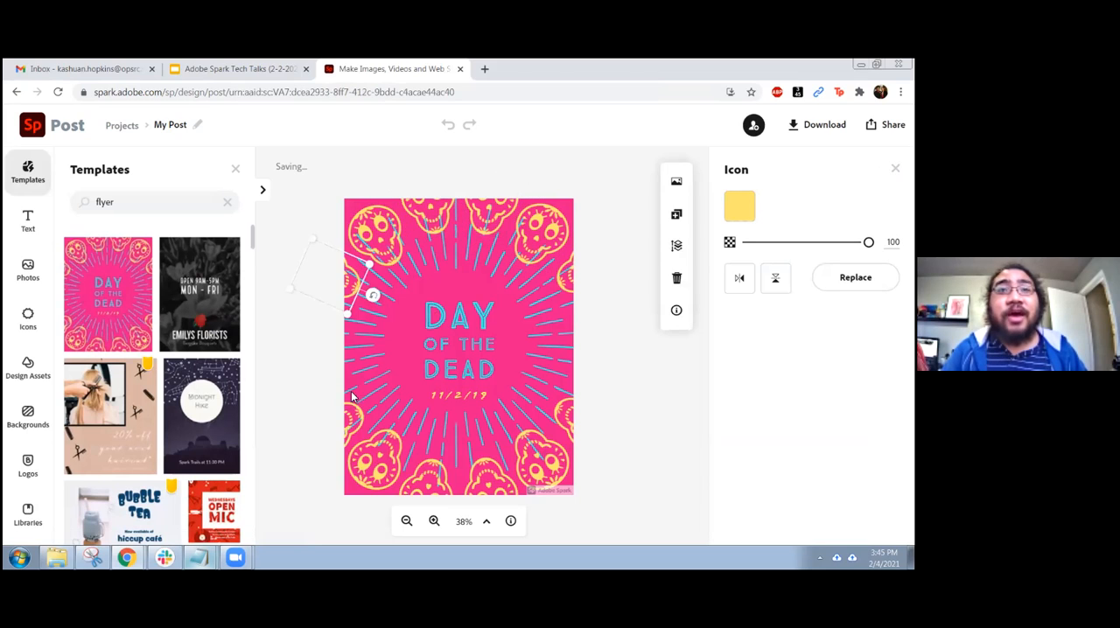
{"action": "left_click", "coordinate": [360, 427]}
{"action": "left_click", "coordinate": [429, 477]}
{"action": "left_click", "coordinate": [495, 472]}
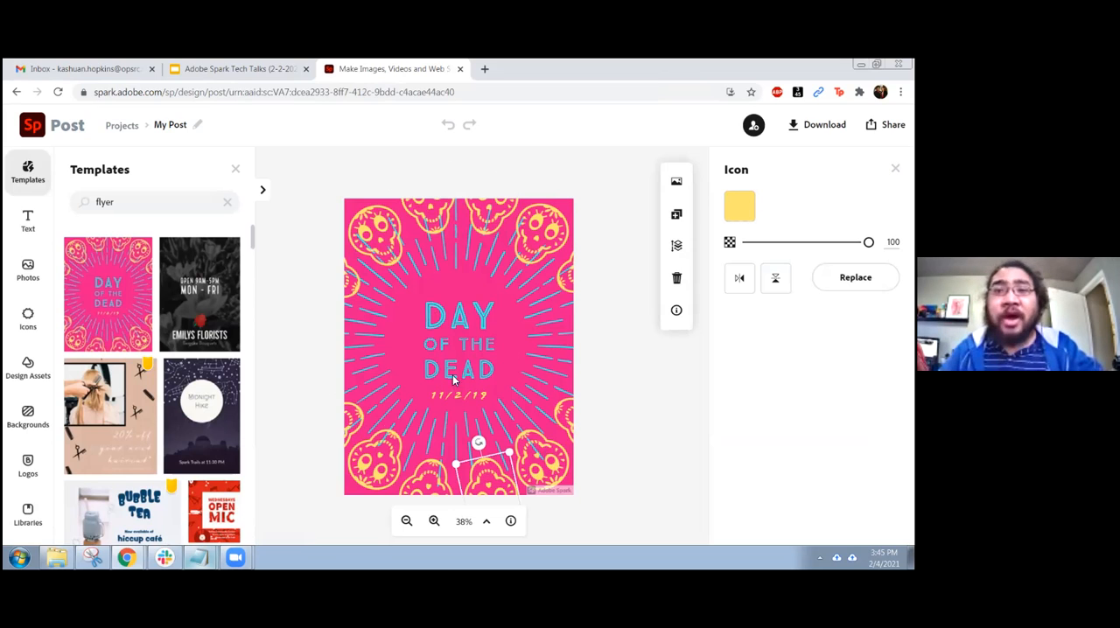
Delete the yellow skull icons around the lower half of the flyer, keeping those around the upper half
{"action": "left_click_drag", "start_coordinate": [493, 483], "coordinate": [569, 418]}
{"action": "key", "text": "Delete"}
{"action": "left_click", "coordinate": [424, 492]}
{"action": "key", "text": "Delete"}
{"action": "left_click", "coordinate": [377, 456]}
{"action": "key", "text": "Delete"}
{"action": "left_click", "coordinate": [354, 431]}
{"action": "key", "text": "Delete"}
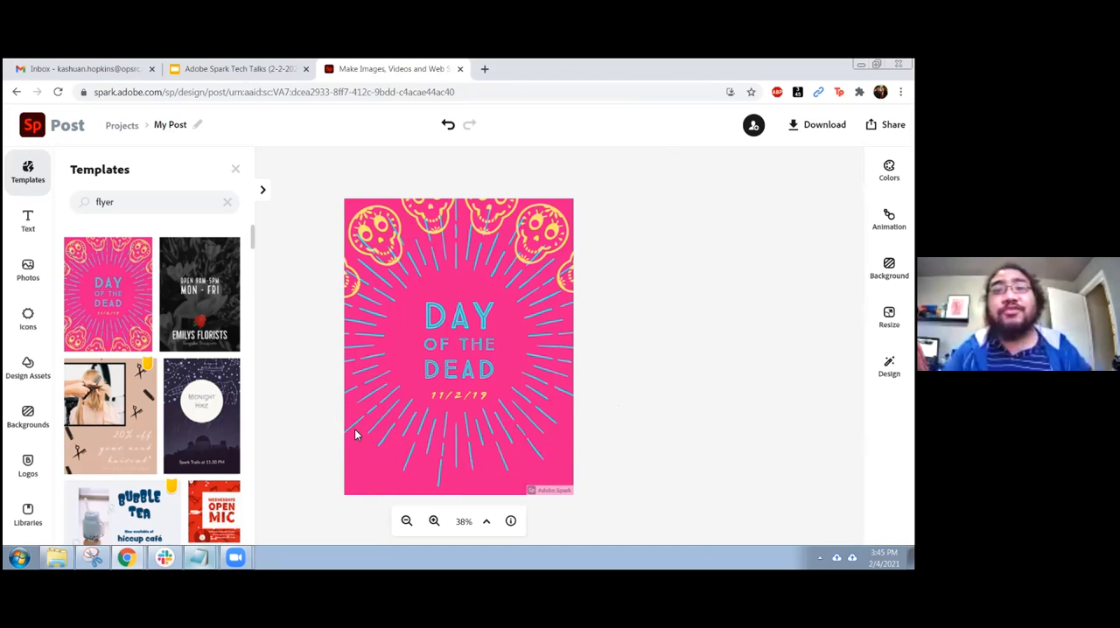
Set the font size of the "DAY OF THE DEAD" title to 60, dismissing the Spark Post introduction
{"action": "left_click", "coordinate": [462, 320]}
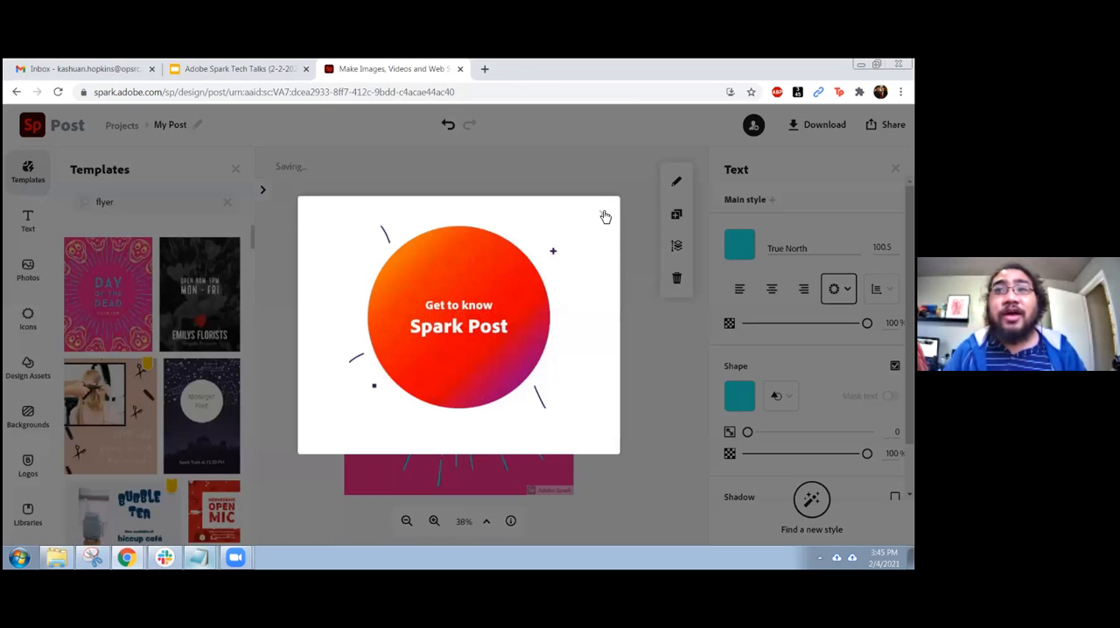
{"action": "left_click", "coordinate": [605, 216]}
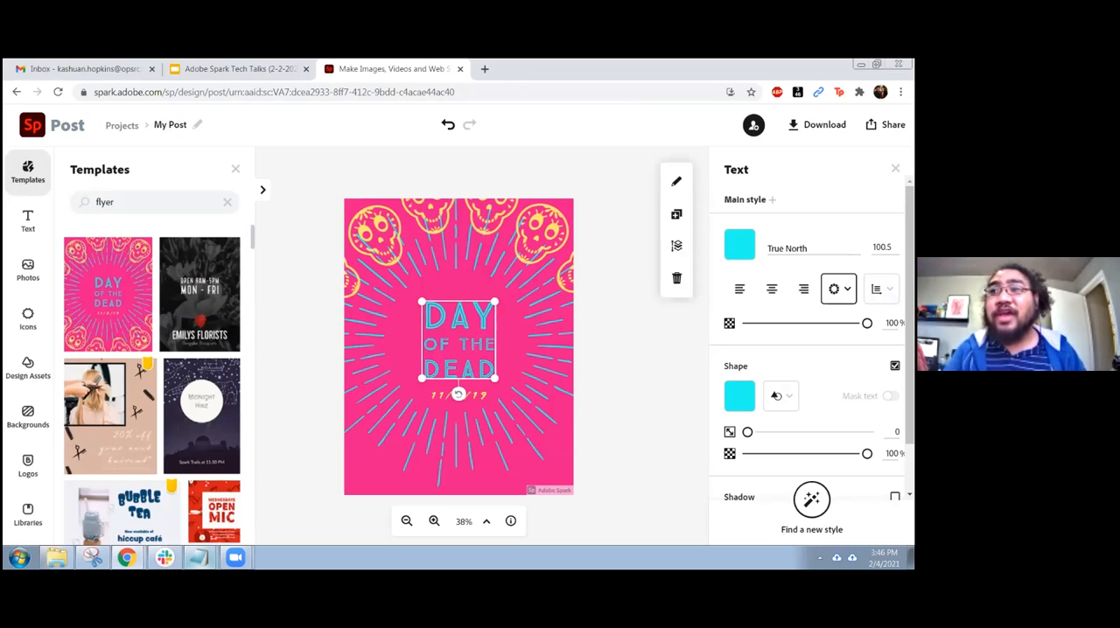
{"action": "left_click", "coordinate": [882, 247]}
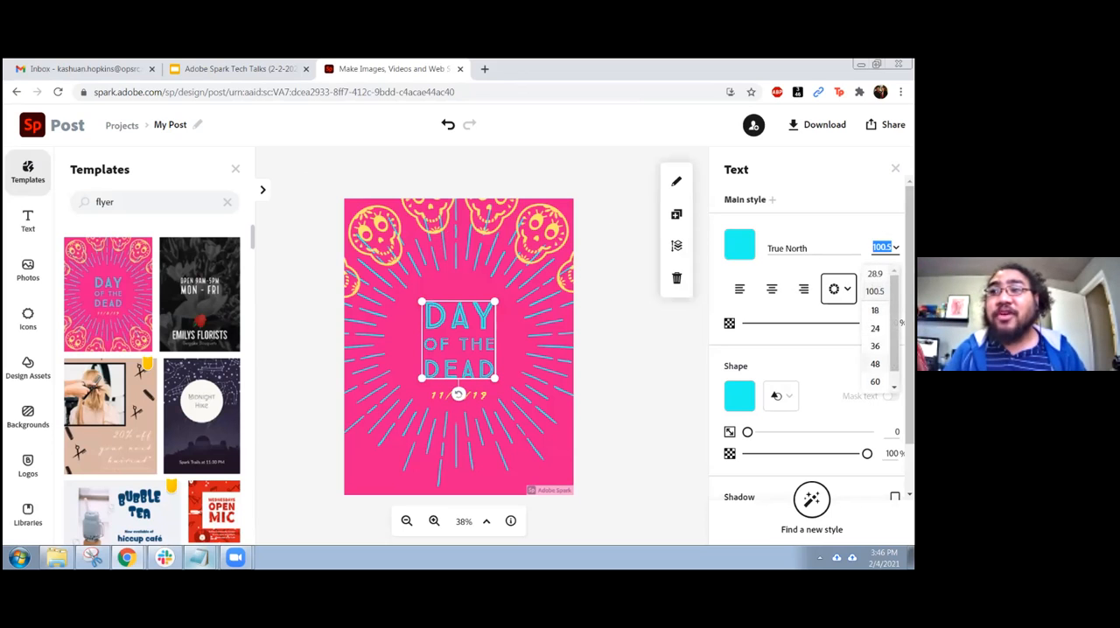
{"action": "left_click", "coordinate": [875, 381]}
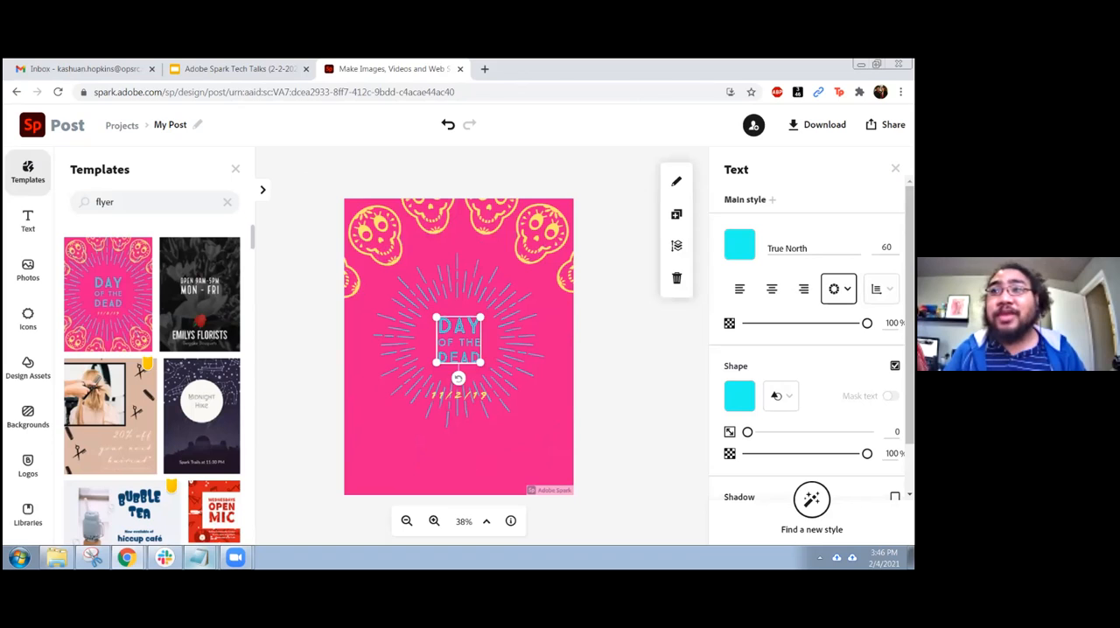
Inspect the text color options of the "DAY OF THE DEAD" title, including its custom hex code
{"action": "left_click", "coordinate": [740, 244]}
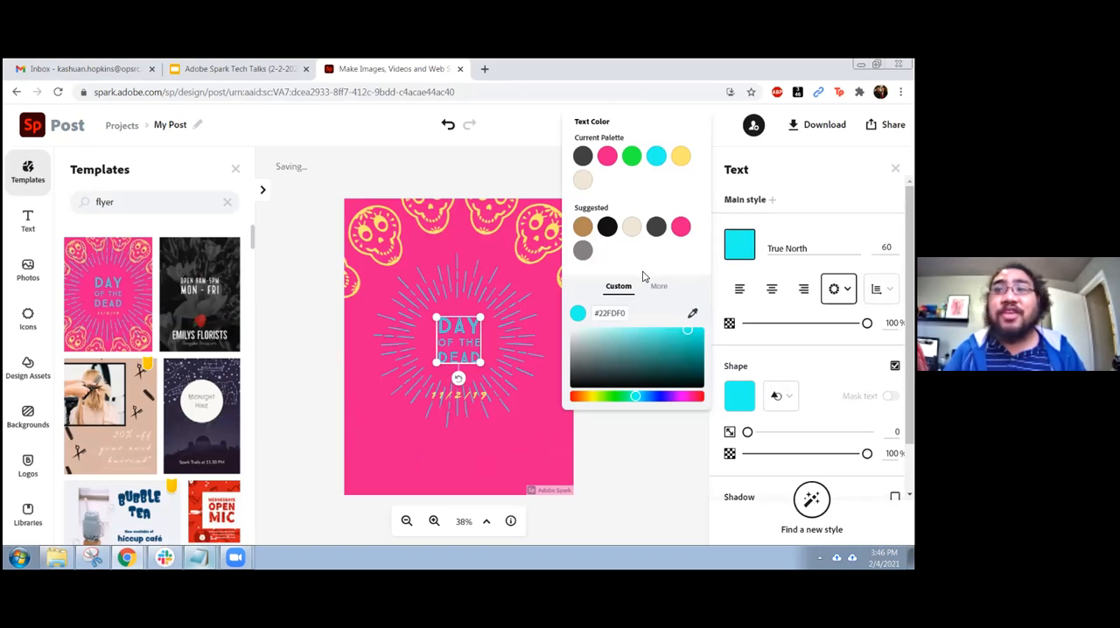
{"action": "left_click_drag", "start_coordinate": [627, 315], "coordinate": [592, 318]}
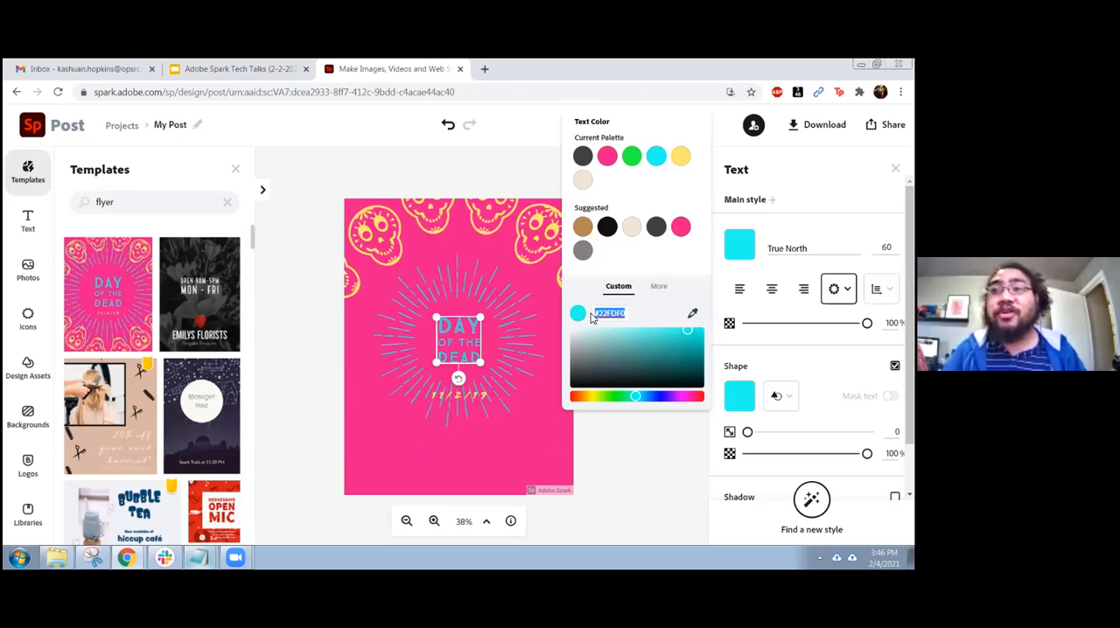
{"action": "left_click", "coordinate": [647, 455]}
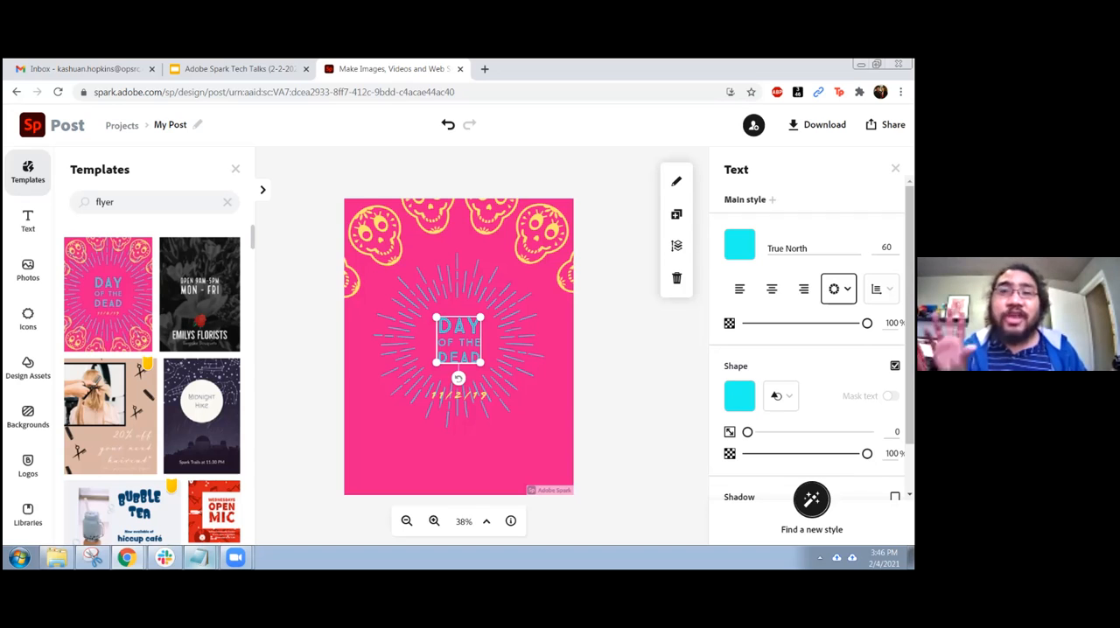
Cycle the title through suggested styles to green GoodDog New lettering and enlarge it to a font size of about 81
{"action": "left_click", "coordinate": [812, 501]}
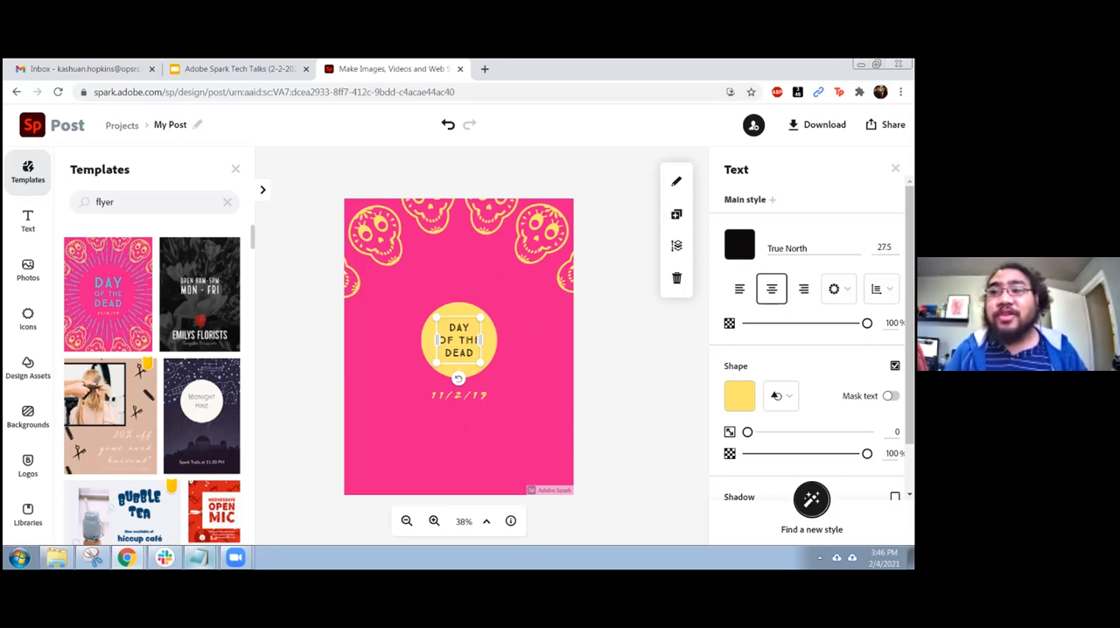
{"action": "left_click", "coordinate": [812, 500]}
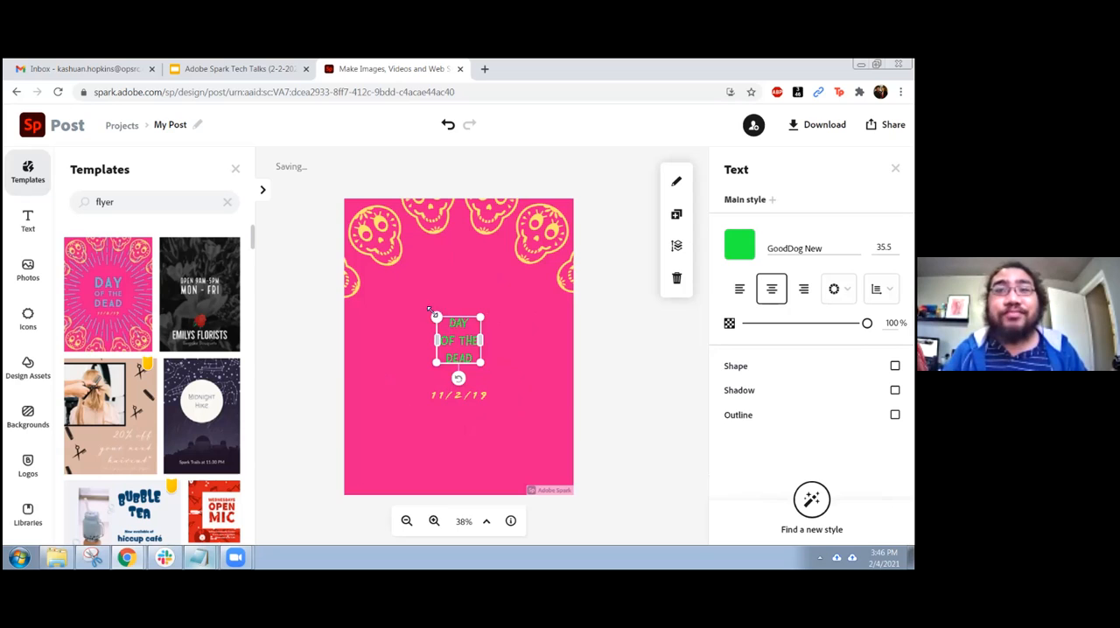
{"action": "left_click_drag", "start_coordinate": [429, 311], "coordinate": [408, 283]}
{"action": "left_click_drag", "start_coordinate": [480, 367], "coordinate": [497, 393]}
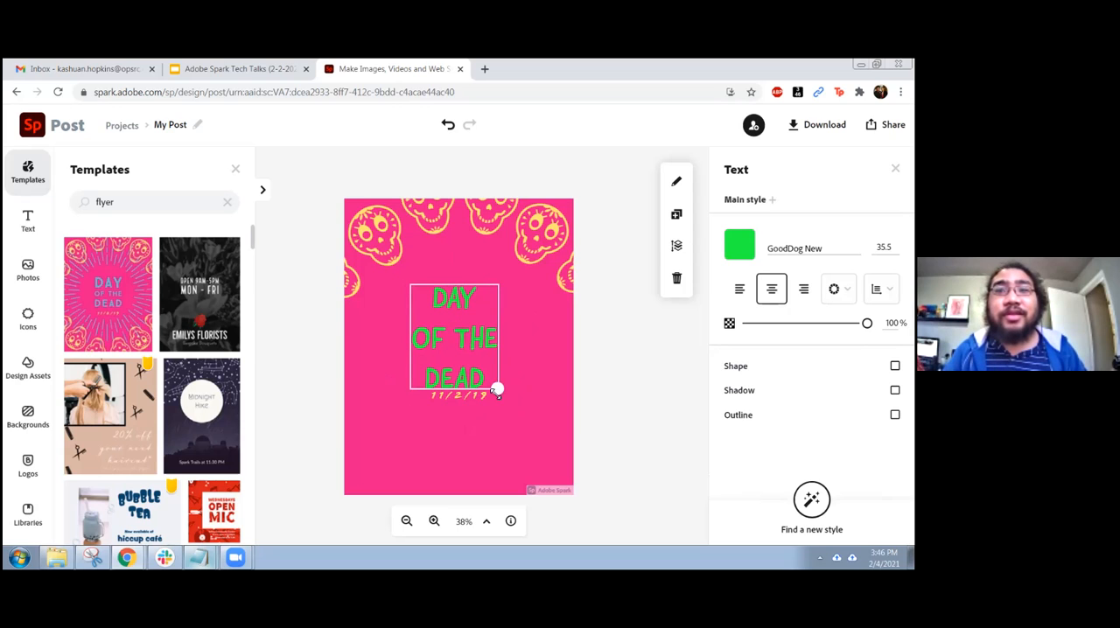
{"action": "left_click", "coordinate": [549, 372]}
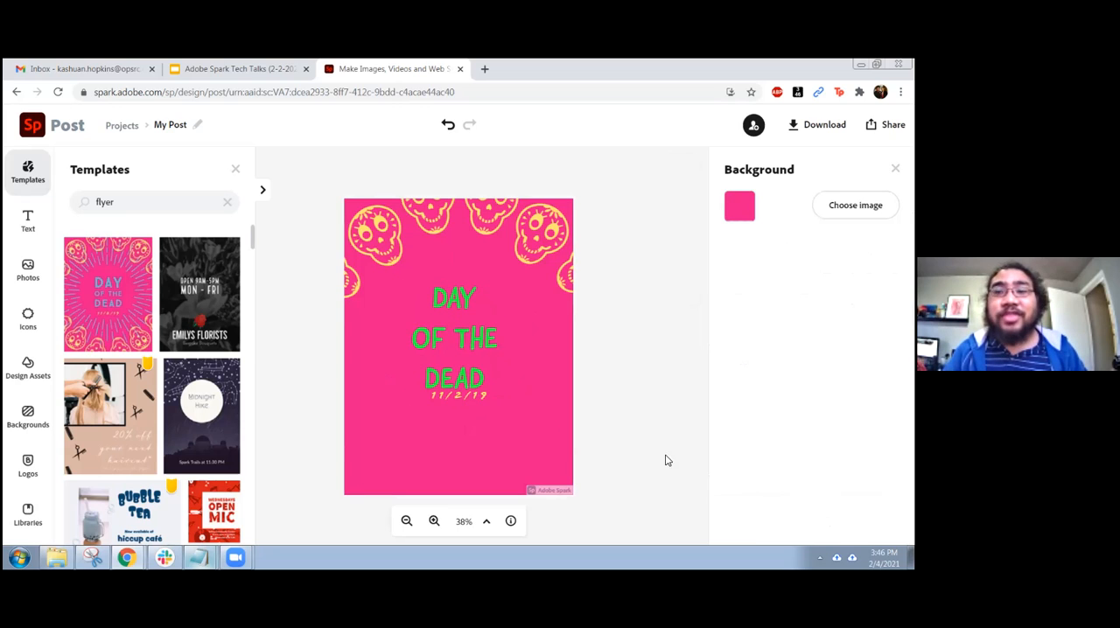
{"action": "left_click", "coordinate": [464, 320]}
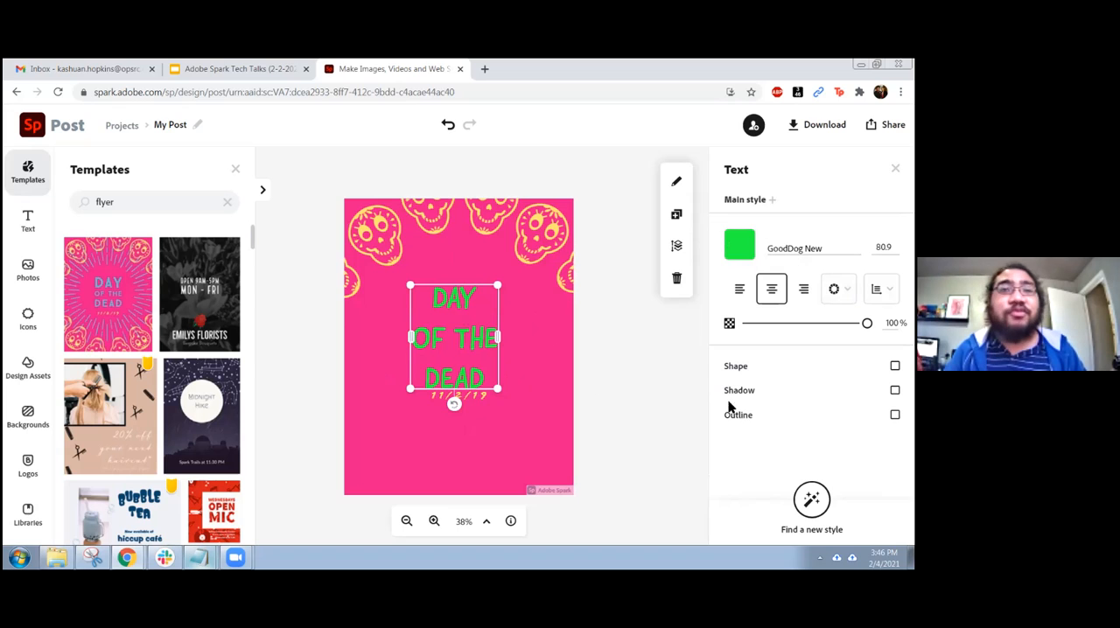
{"action": "left_click", "coordinate": [651, 370]}
{"action": "left_click", "coordinate": [509, 446]}
{"action": "left_click", "coordinate": [651, 361]}
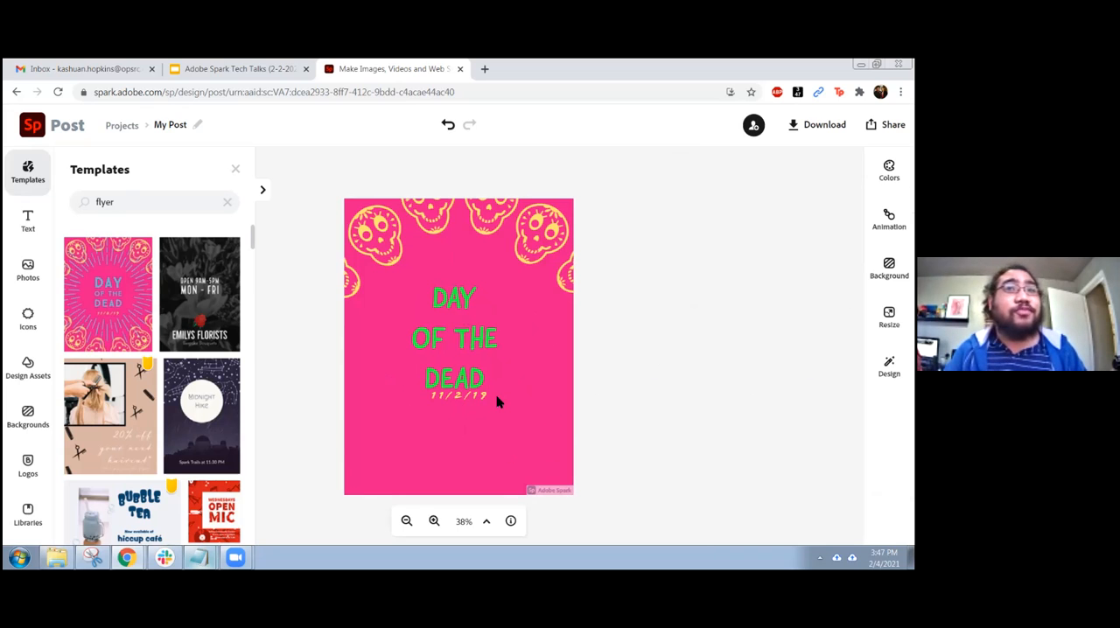
Add a new text element reading "Hello World!" to the flyer
{"action": "left_click", "coordinate": [30, 219]}
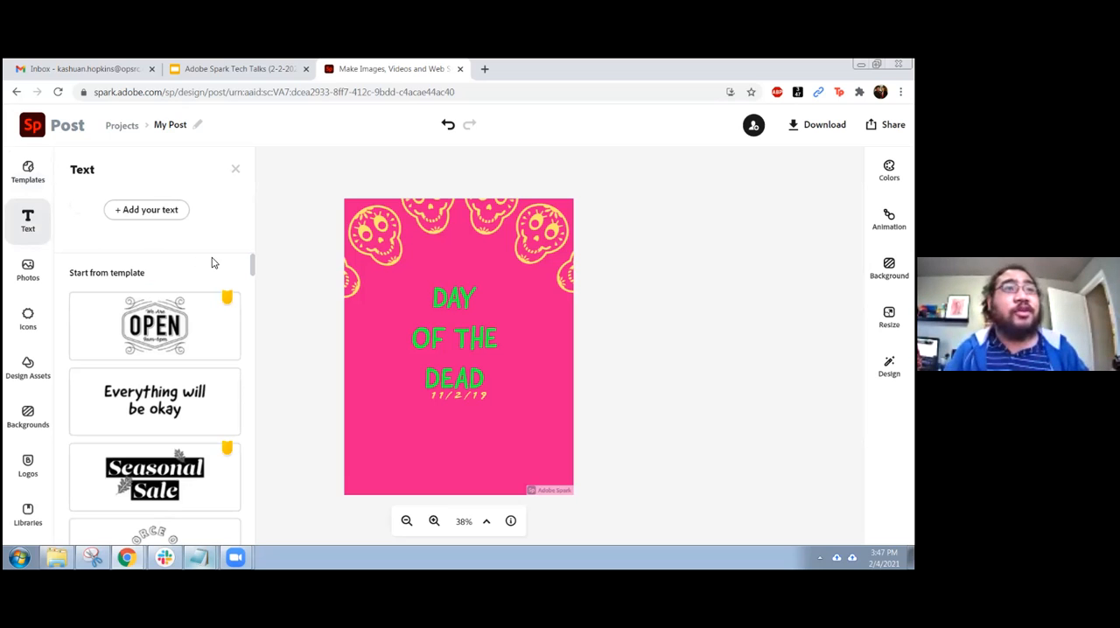
{"action": "left_click", "coordinate": [145, 213]}
{"action": "type", "text": "Hello Wolrd"}
{"action": "key", "text": "BackSpace"}
{"action": "key", "text": "BackSpace"}
{"action": "type", "text": "rld!"}
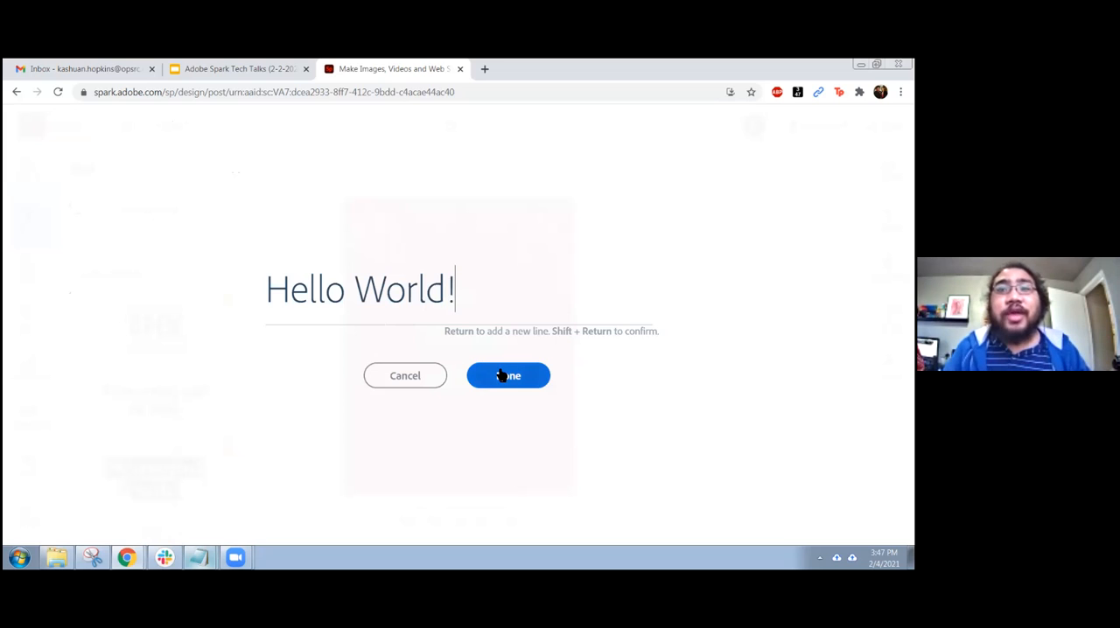
{"action": "left_click", "coordinate": [500, 374]}
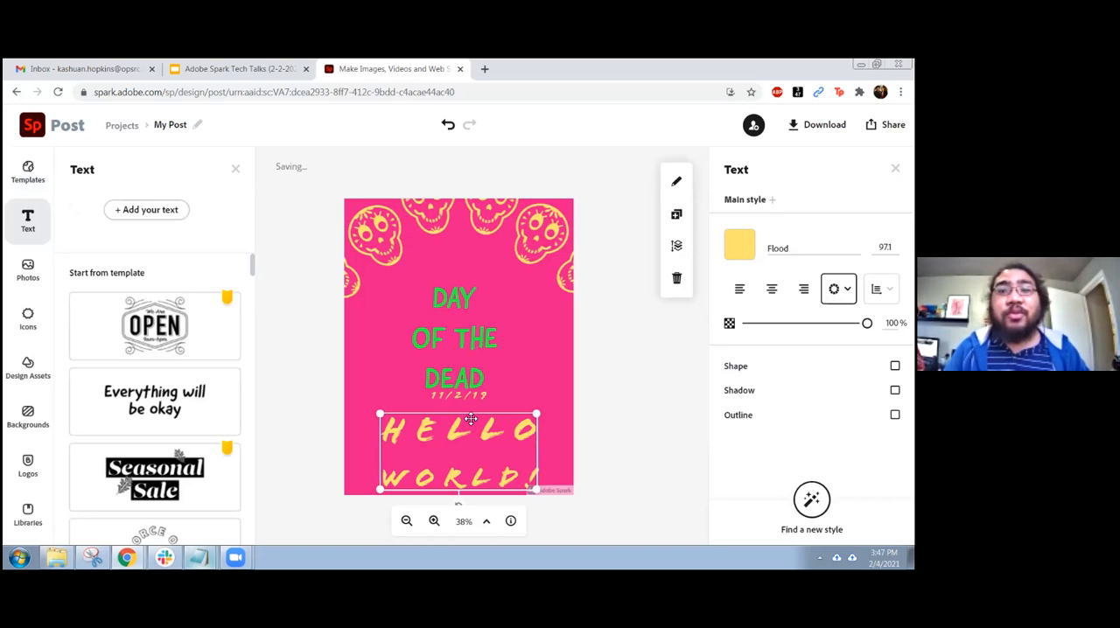
Move the "HELLO WORLD!" text up to just below the title and enlarge it slightly to a font size of about 99.6
{"action": "left_click_drag", "start_coordinate": [470, 435], "coordinate": [471, 415]}
{"action": "mouse_move", "coordinate": [538, 394]}
{"action": "left_mouse_down"}
{"action": "mouse_move", "coordinate": [560, 380]}
{"action": "mouse_move", "coordinate": [505, 409]}
{"action": "mouse_move", "coordinate": [541, 393]}
{"action": "left_mouse_up"}
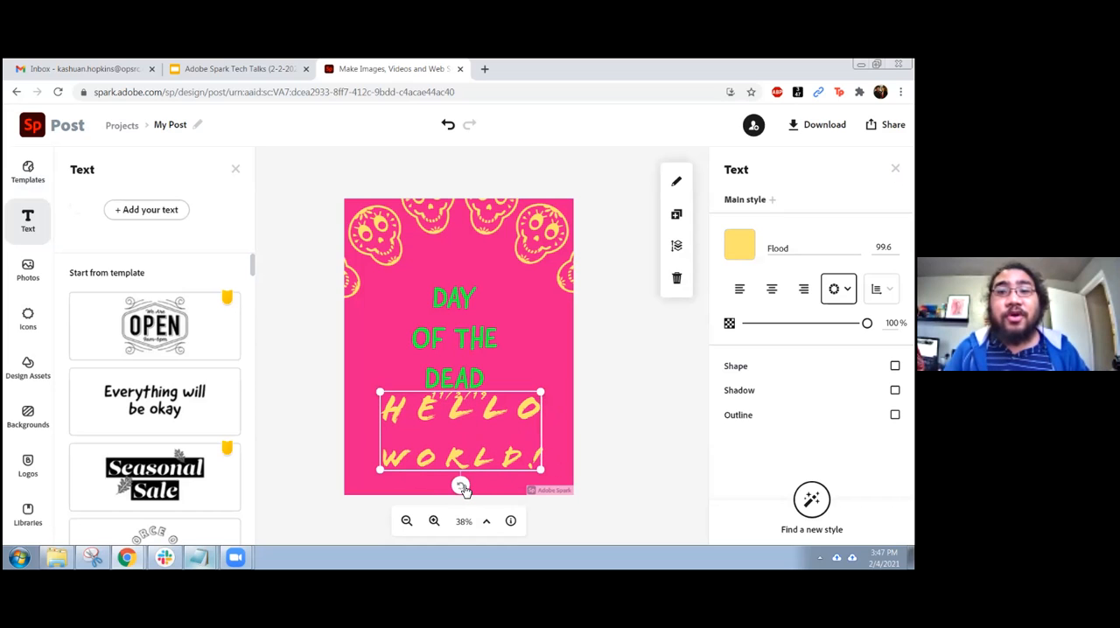
{"action": "mouse_move", "coordinate": [464, 490]}
{"action": "left_mouse_down"}
{"action": "mouse_move", "coordinate": [528, 374]}
{"action": "mouse_move", "coordinate": [456, 313]}
{"action": "mouse_move", "coordinate": [354, 452]}
{"action": "mouse_move", "coordinate": [498, 467]}
{"action": "mouse_move", "coordinate": [458, 484]}
{"action": "mouse_move", "coordinate": [479, 481]}
{"action": "left_mouse_up"}
{"action": "left_click", "coordinate": [481, 440]}
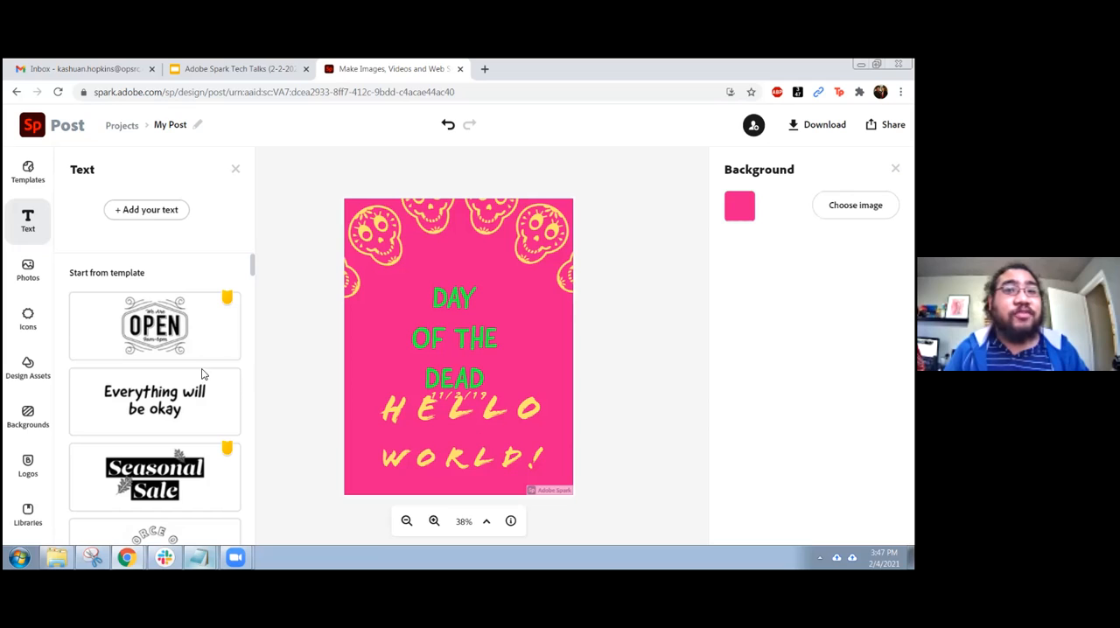
Add the "SEASON Sale" text template to the flyer
{"action": "scroll", "coordinate": [149, 385], "scroll_direction": "down", "scroll_amount": 5}
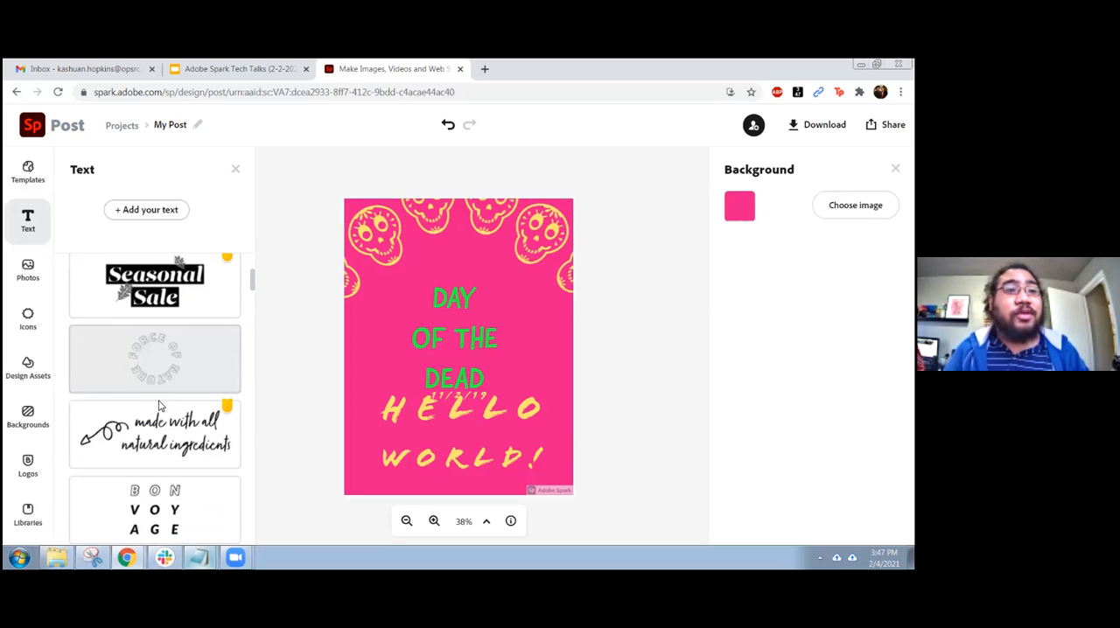
{"action": "scroll", "coordinate": [159, 403], "scroll_direction": "down", "scroll_amount": 3}
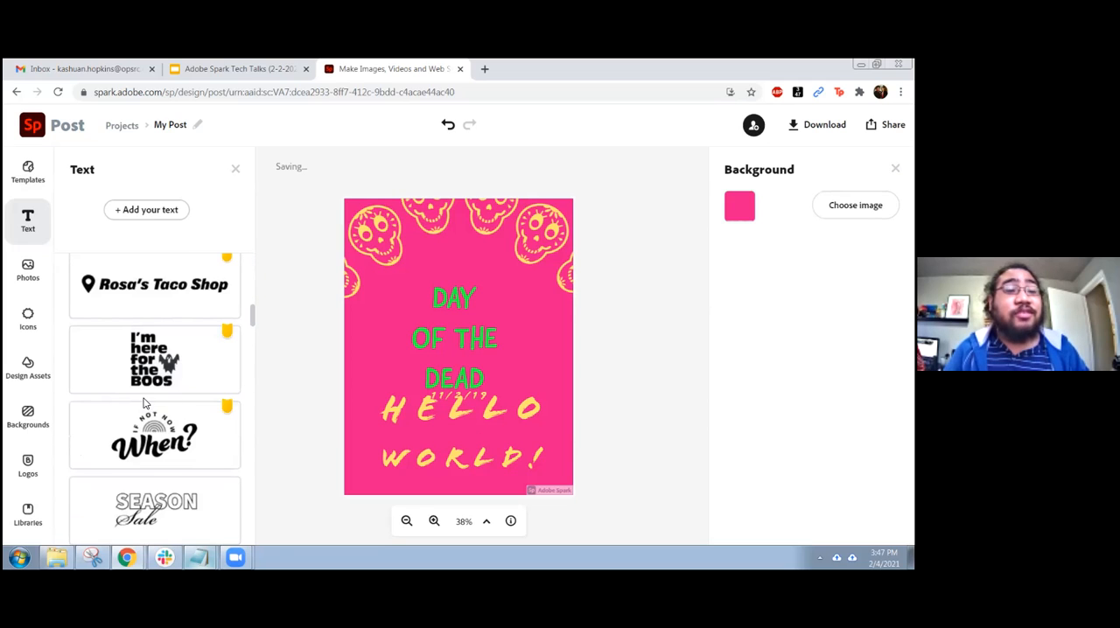
{"action": "scroll", "coordinate": [162, 326], "scroll_direction": "down", "scroll_amount": 3}
{"action": "left_click", "coordinate": [161, 324]}
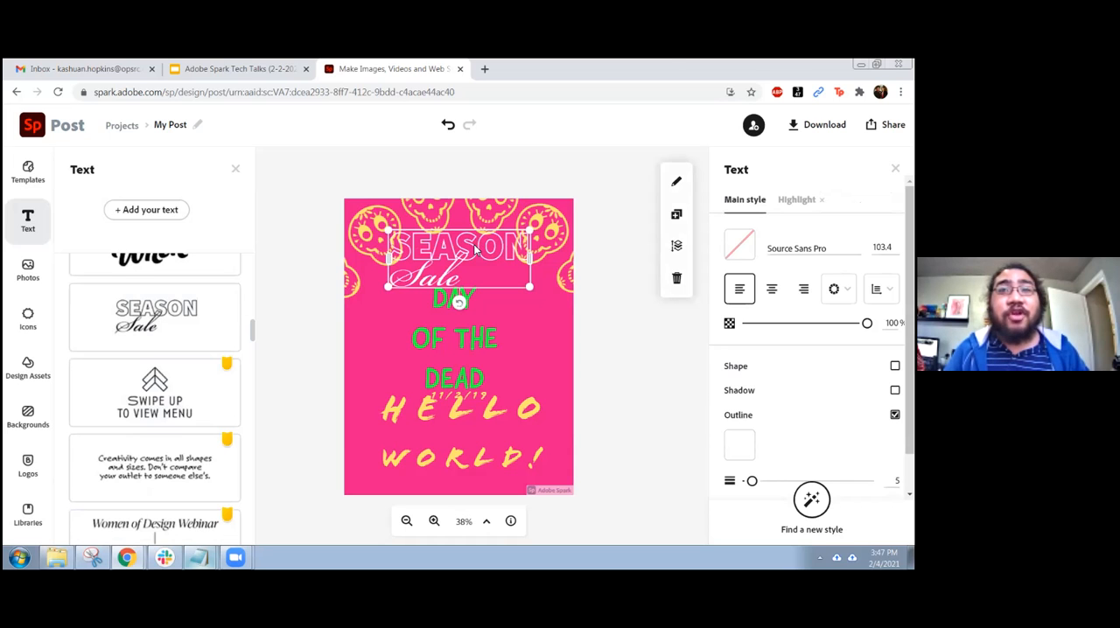
Move the "SEASON Sale" text down so it overlaps the first line of the title, keeping its wording
{"action": "double_click", "coordinate": [476, 251]}
{"action": "left_click", "coordinate": [411, 380]}
{"action": "left_click_drag", "start_coordinate": [487, 236], "coordinate": [492, 278]}
{"action": "left_click", "coordinate": [518, 383]}
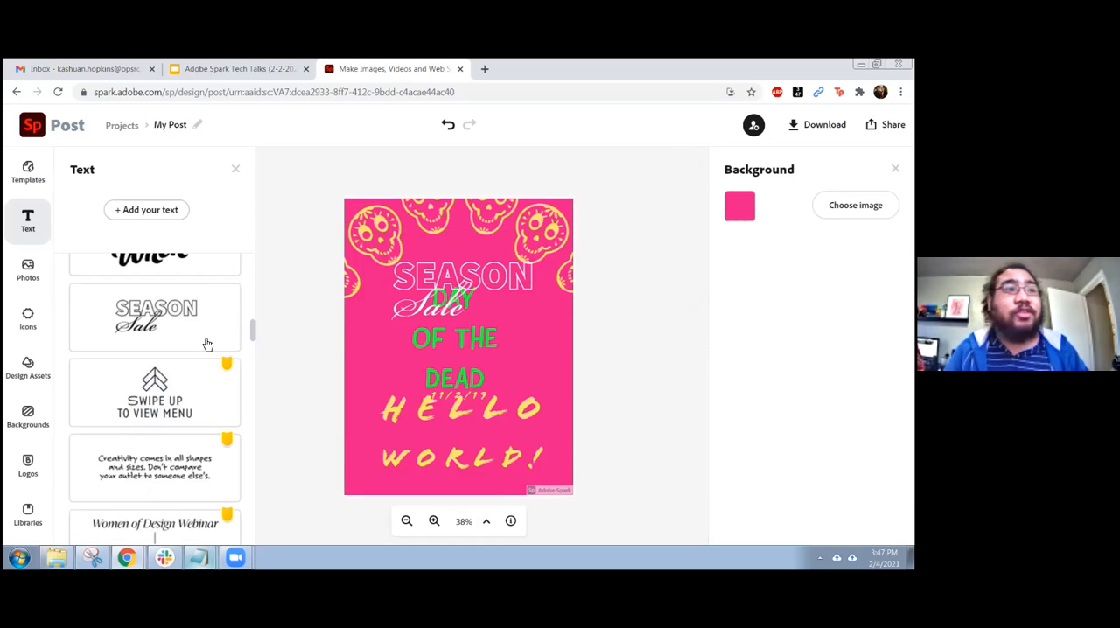
Search the free photos for "skeletons" and browse the Pixabay results
{"action": "scroll", "coordinate": [179, 350], "scroll_direction": "up", "scroll_amount": 8}
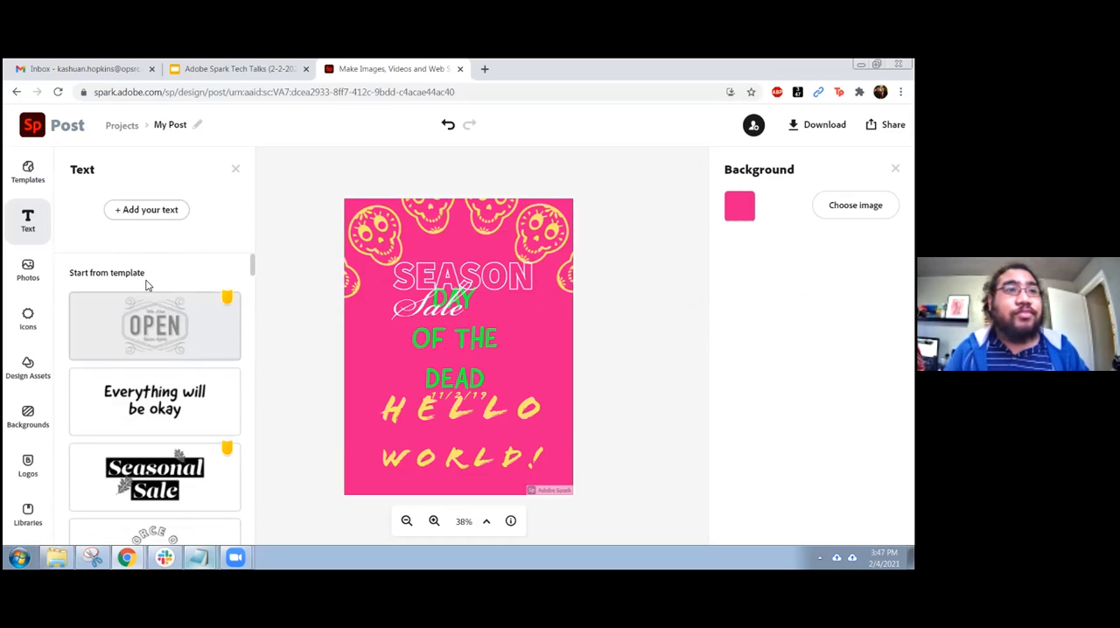
{"action": "left_click", "coordinate": [27, 269]}
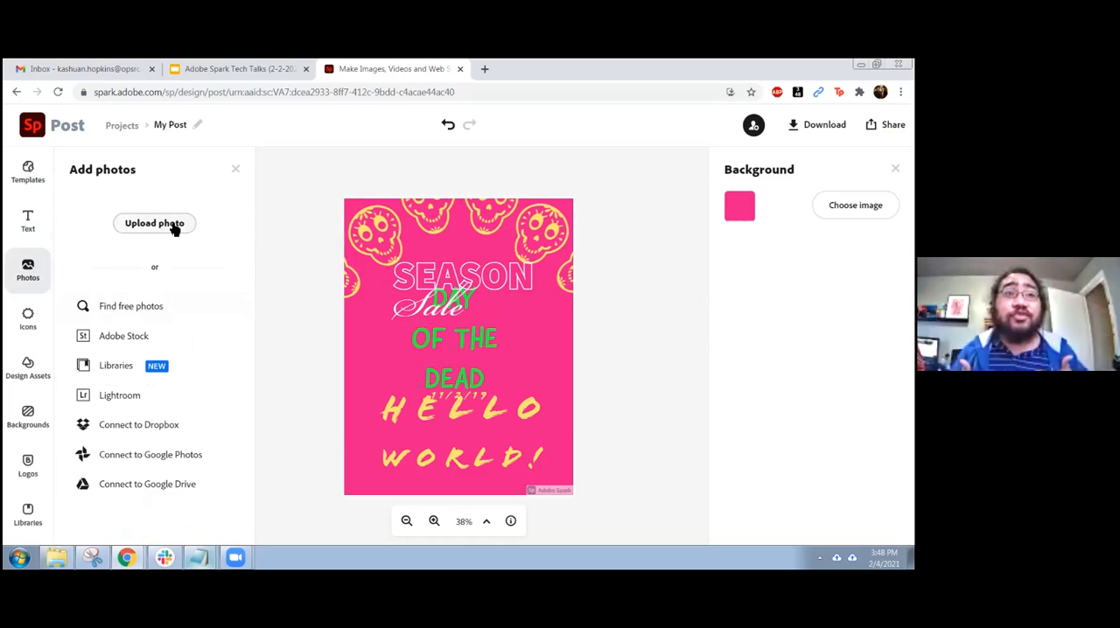
{"action": "left_click", "coordinate": [136, 311]}
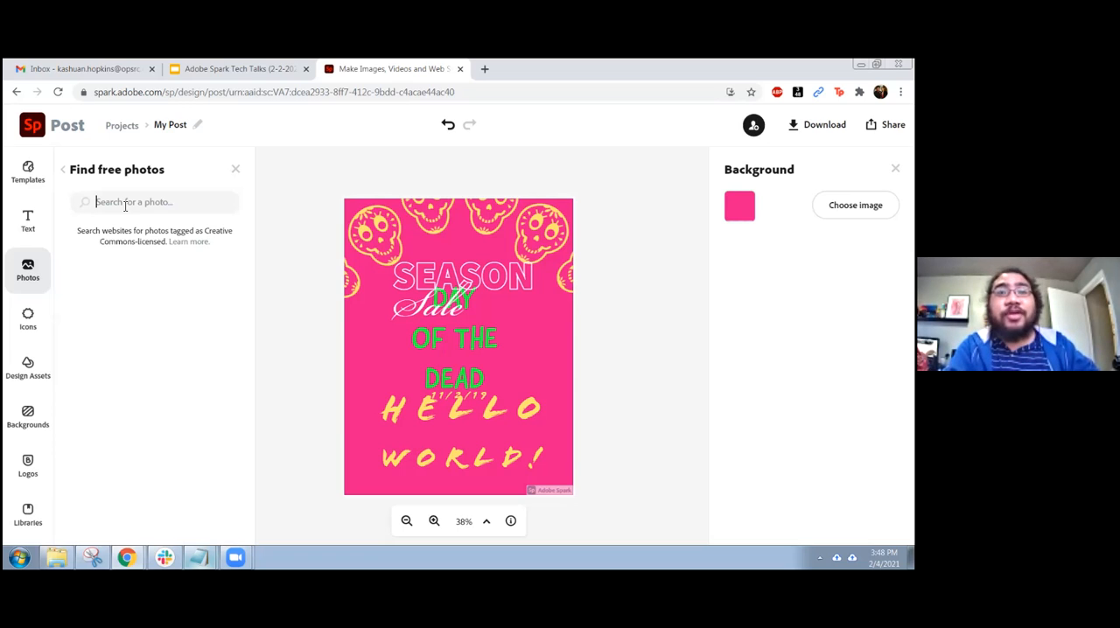
{"action": "type", "text": "skele"}
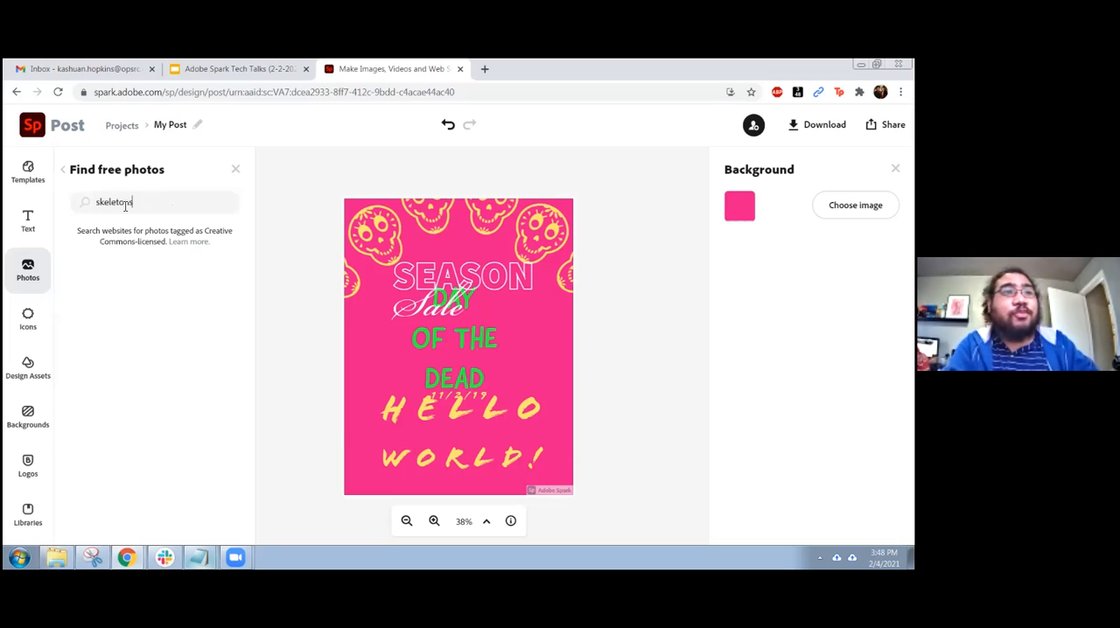
{"action": "type", "text": "tons"}
{"action": "key", "text": "Return"}
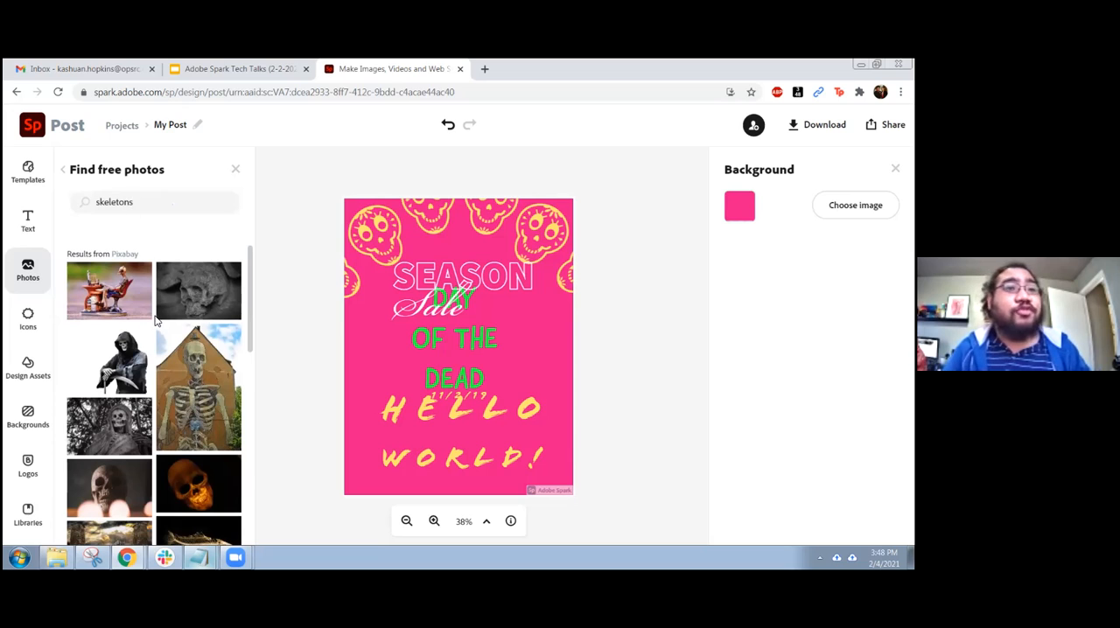
{"action": "scroll", "coordinate": [158, 321], "scroll_direction": "down", "scroll_amount": 3}
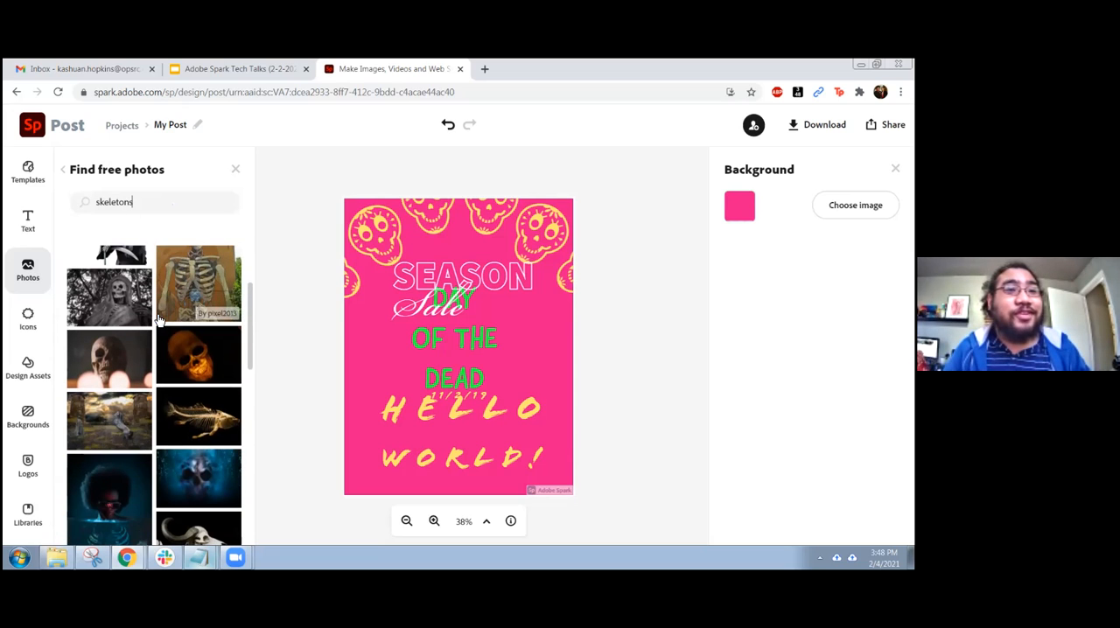
{"action": "scroll", "coordinate": [157, 320], "scroll_direction": "up", "scroll_amount": 3}
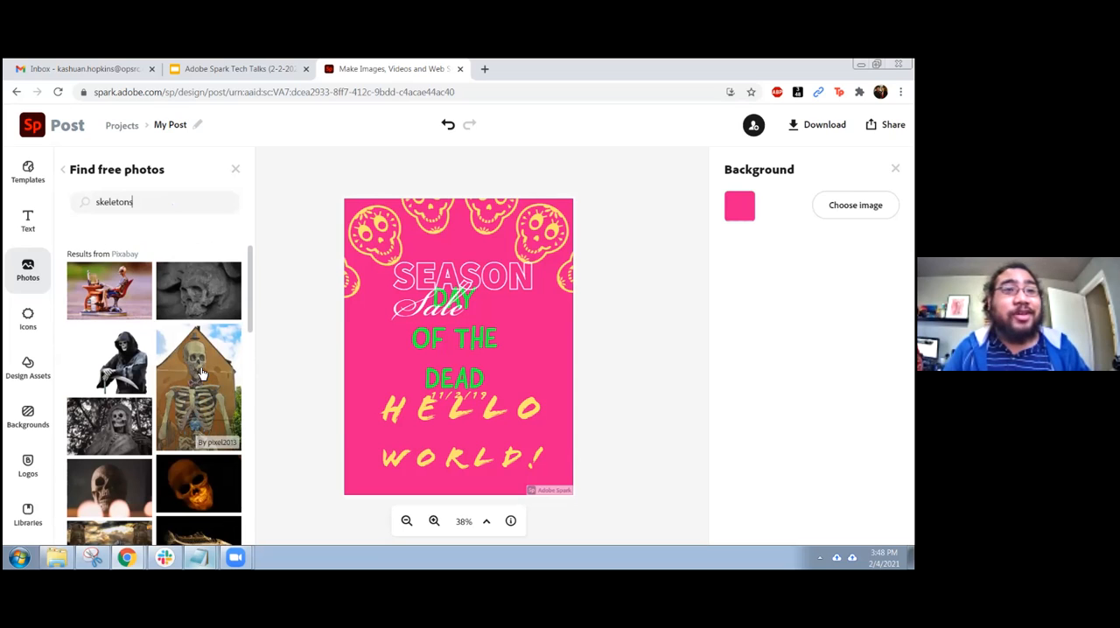
Add the photo of a skeleton in front of a brick house and place it at the flyer's right edge beside the title
{"action": "left_click", "coordinate": [201, 373]}
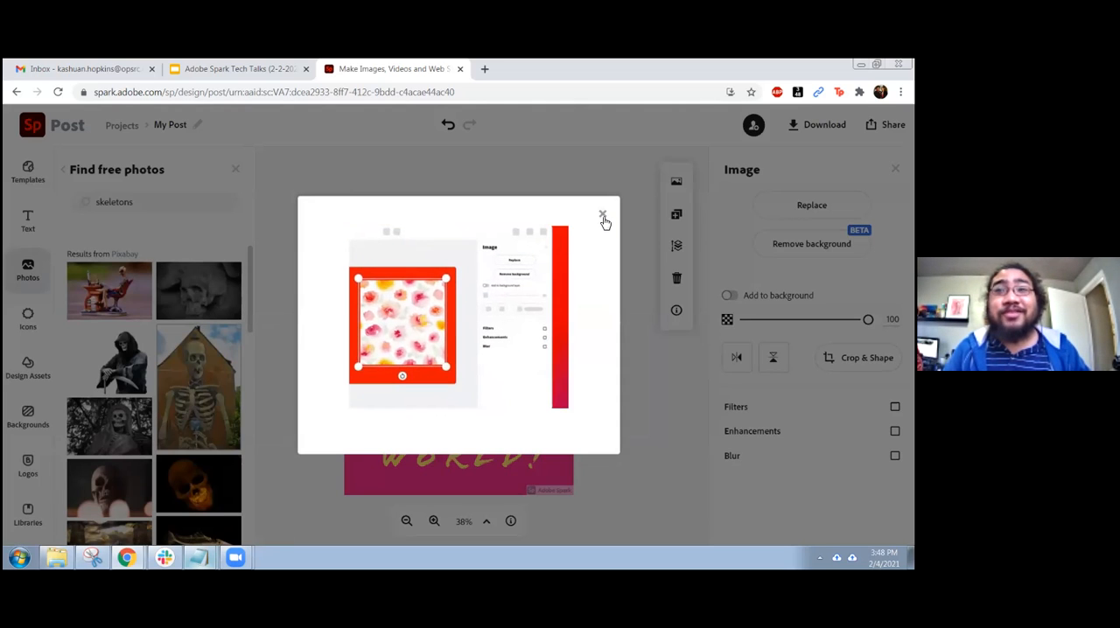
{"action": "left_click", "coordinate": [602, 217]}
{"action": "left_click_drag", "start_coordinate": [562, 367], "coordinate": [396, 405]}
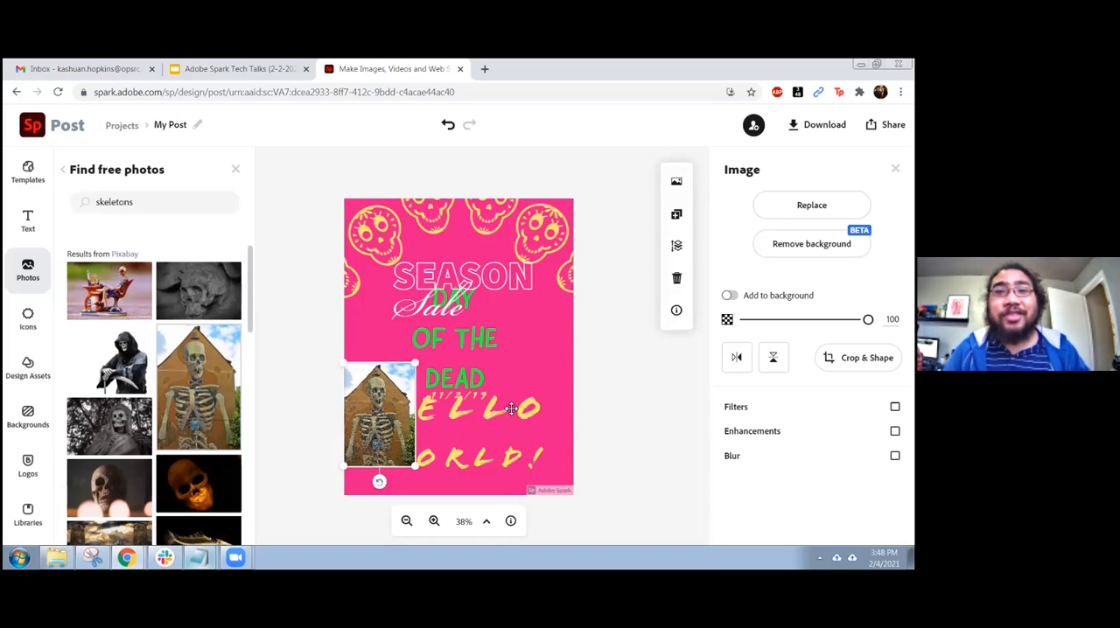
{"action": "key", "text": "ctrl+z"}
{"action": "left_click_drag", "start_coordinate": [442, 344], "coordinate": [534, 357]}
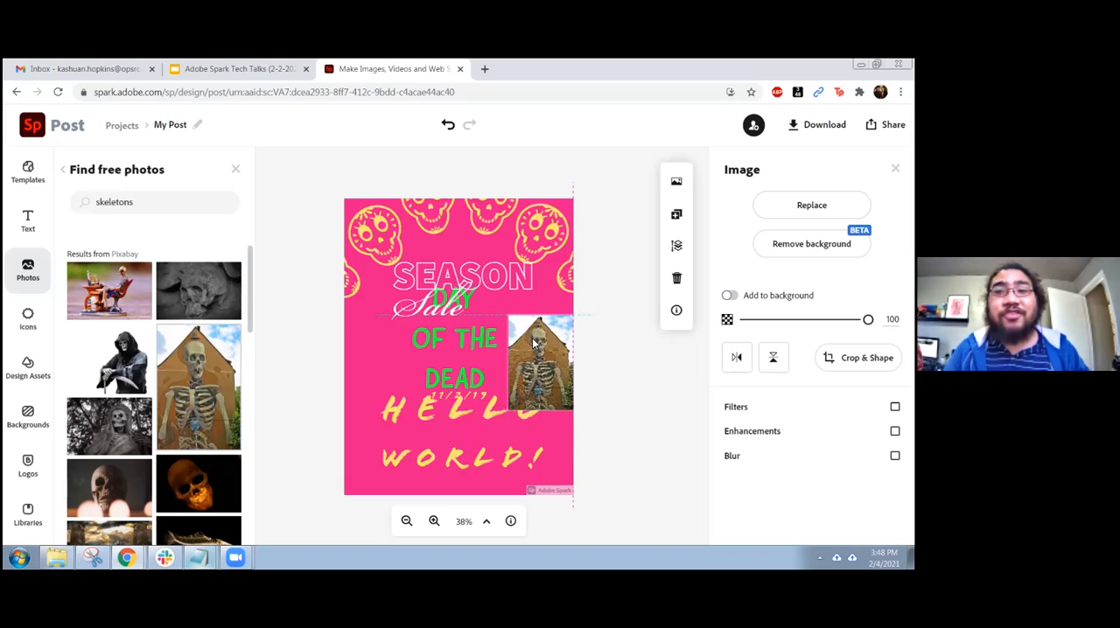
{"action": "left_click", "coordinate": [369, 357]}
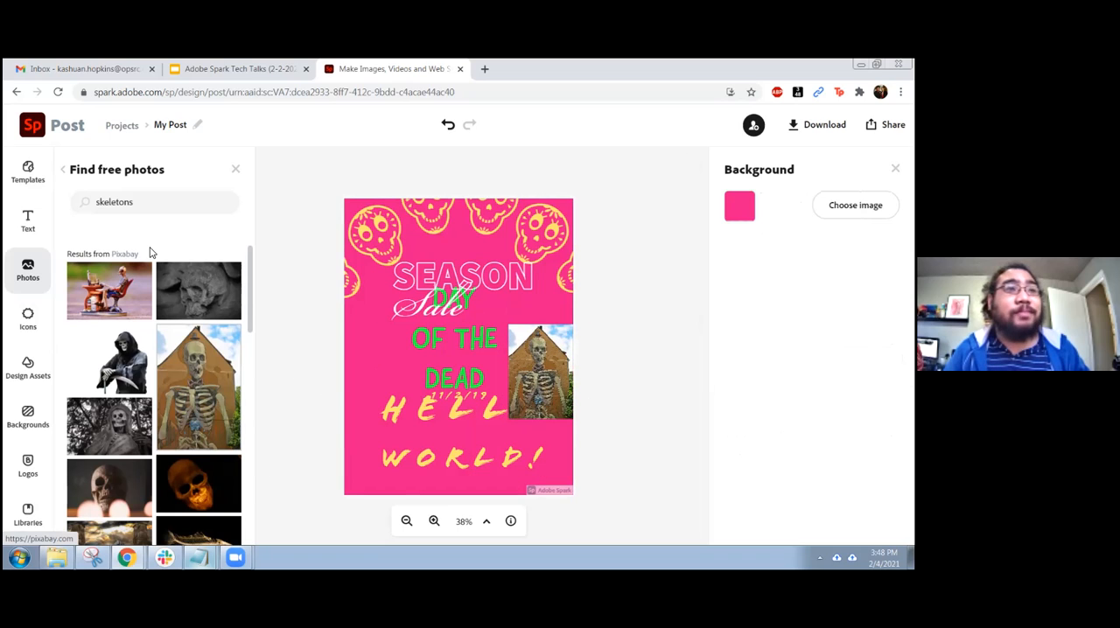
{"action": "left_click", "coordinate": [236, 170]}
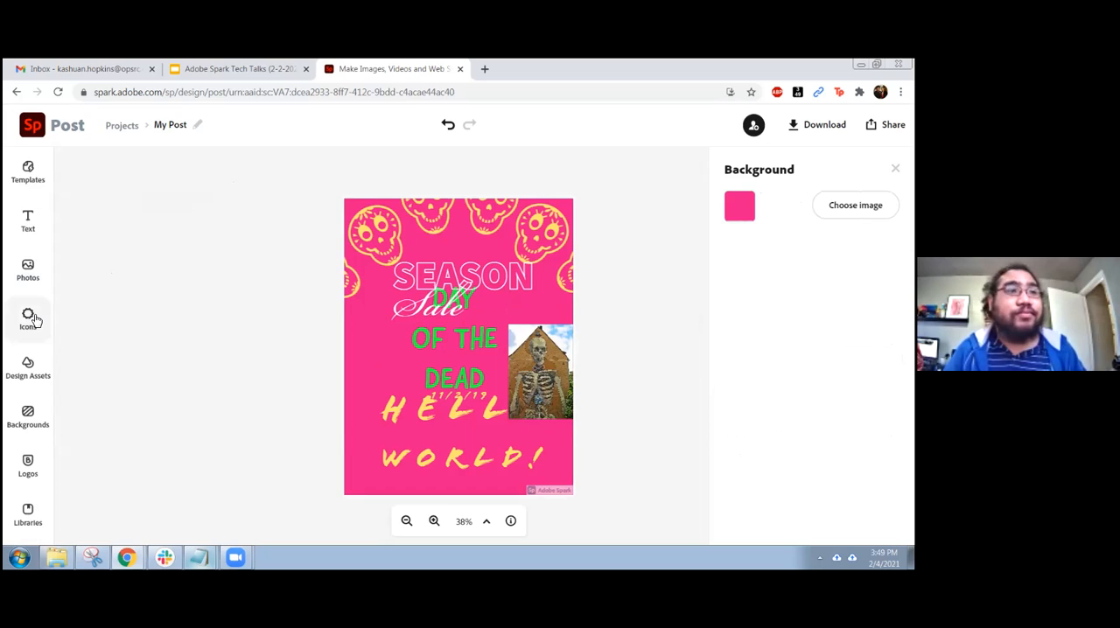
Search the icon library for "arrow" and clear the search term
{"action": "left_click", "coordinate": [29, 319]}
{"action": "type", "text": "arrow"}
{"action": "double_click", "coordinate": [179, 204]}
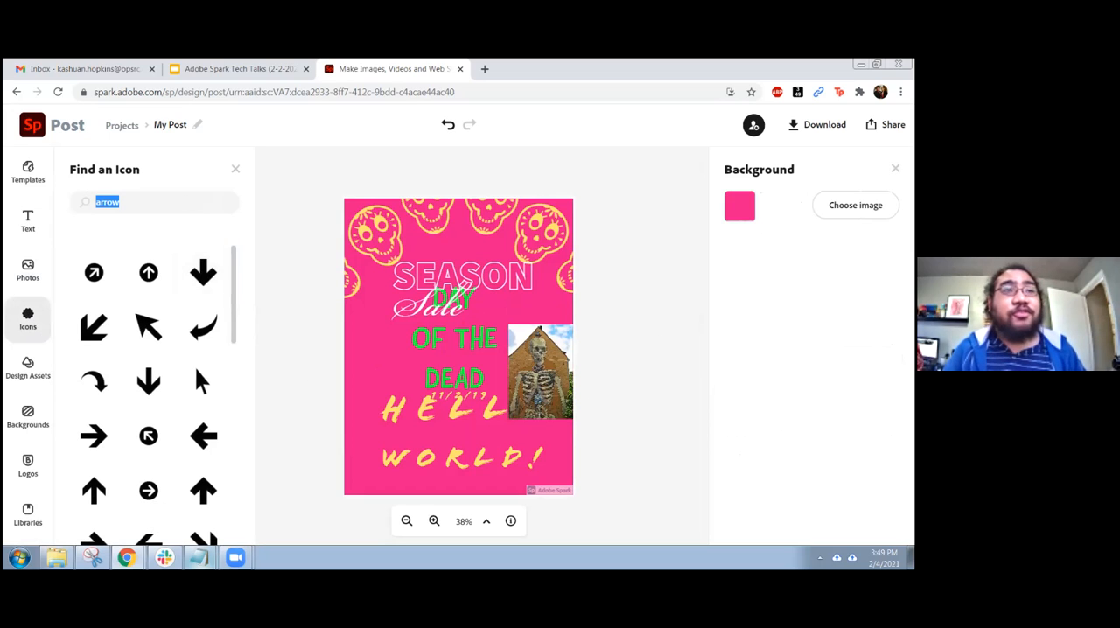
{"action": "key", "text": "BackSpace"}
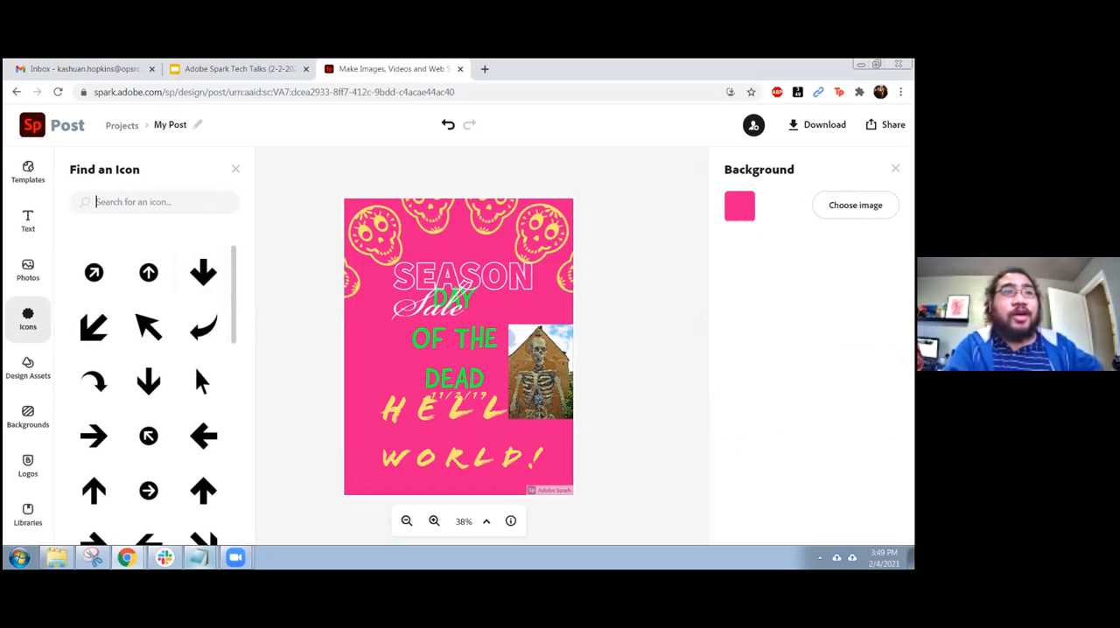
Search the icons for "lightbulb" and add the outlined bulb with short rays to the flyer
{"action": "type", "text": "lightbulb"}
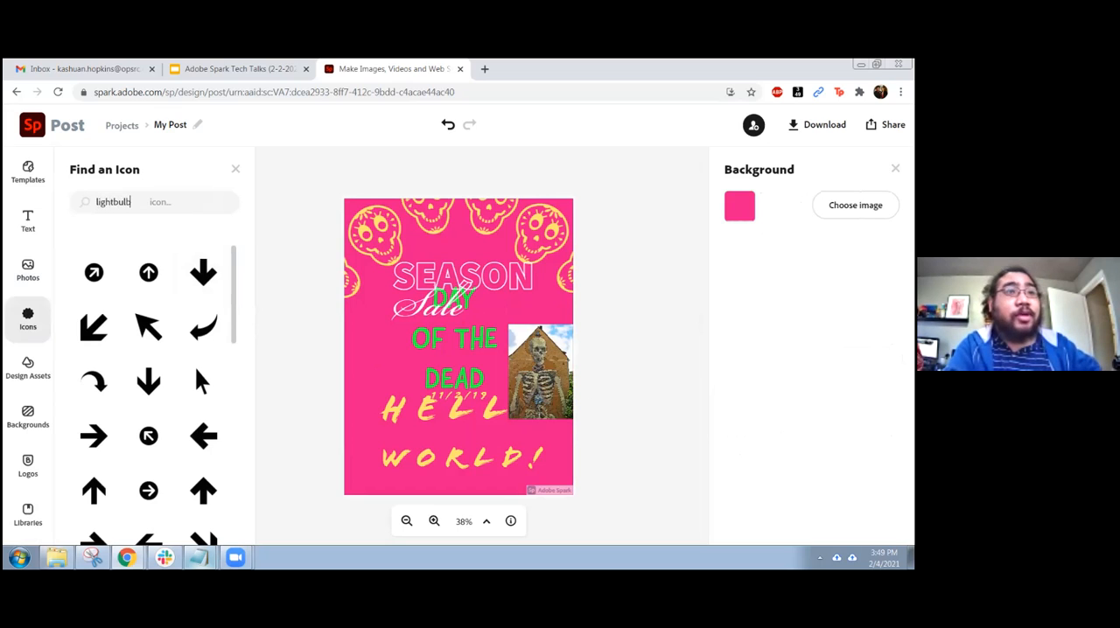
{"action": "key", "text": "Return"}
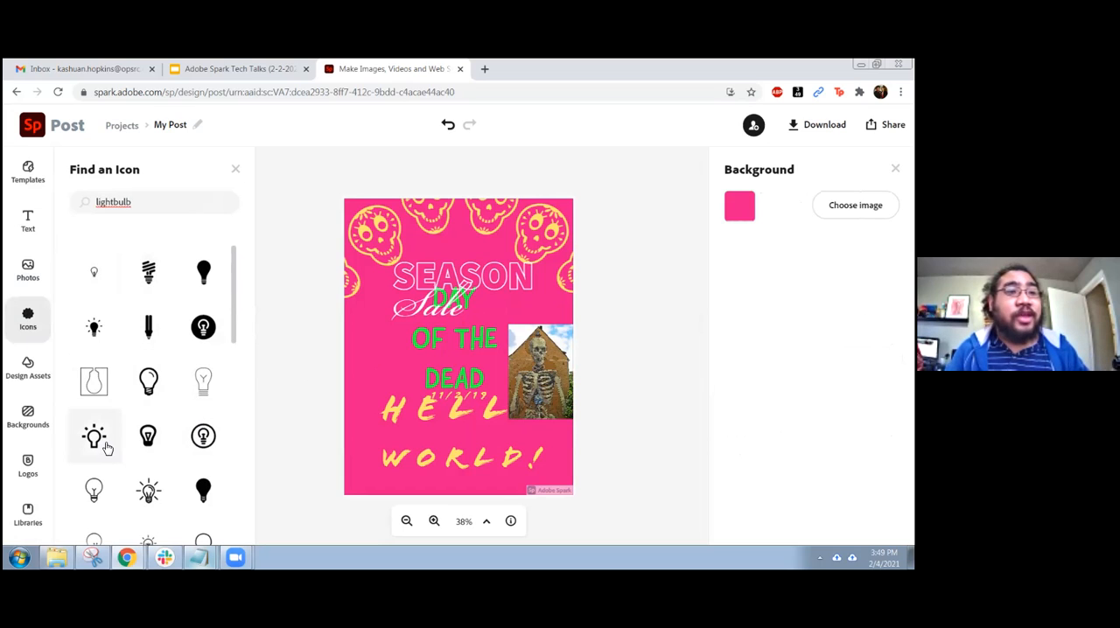
{"action": "left_click", "coordinate": [105, 448]}
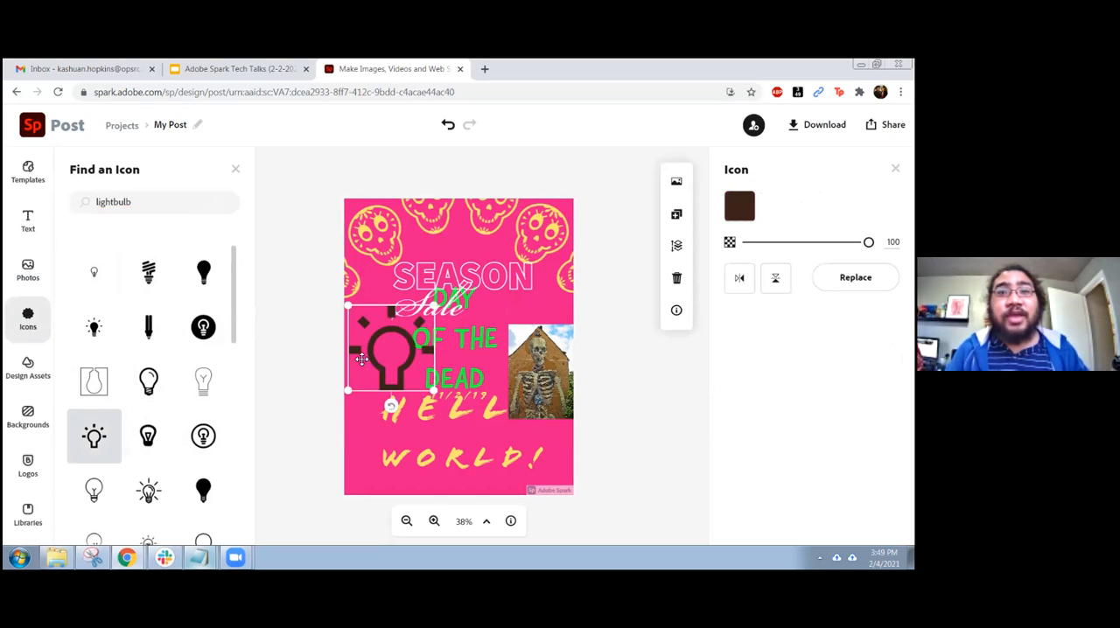
Move the lightbulb icon to the flyer's lower middle, over the words "DEAD" and "HELLO", and close the icon library
{"action": "left_click", "coordinate": [494, 282], "text": "shift"}
{"action": "left_click", "coordinate": [385, 436]}
{"action": "left_click_drag", "start_coordinate": [385, 327], "coordinate": [445, 386]}
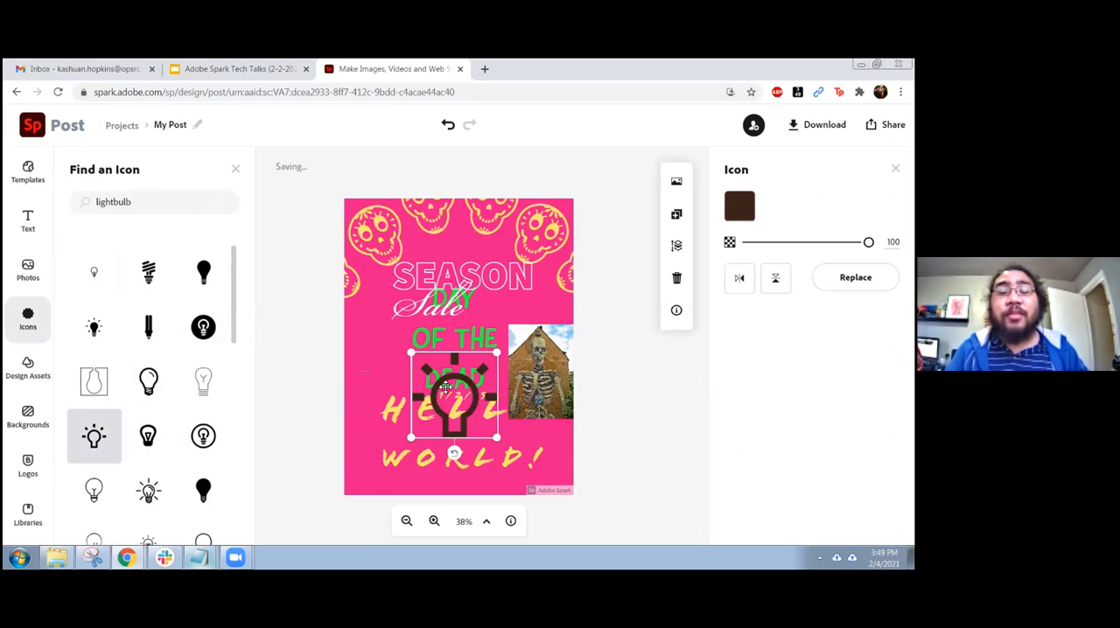
{"action": "left_click", "coordinate": [317, 373]}
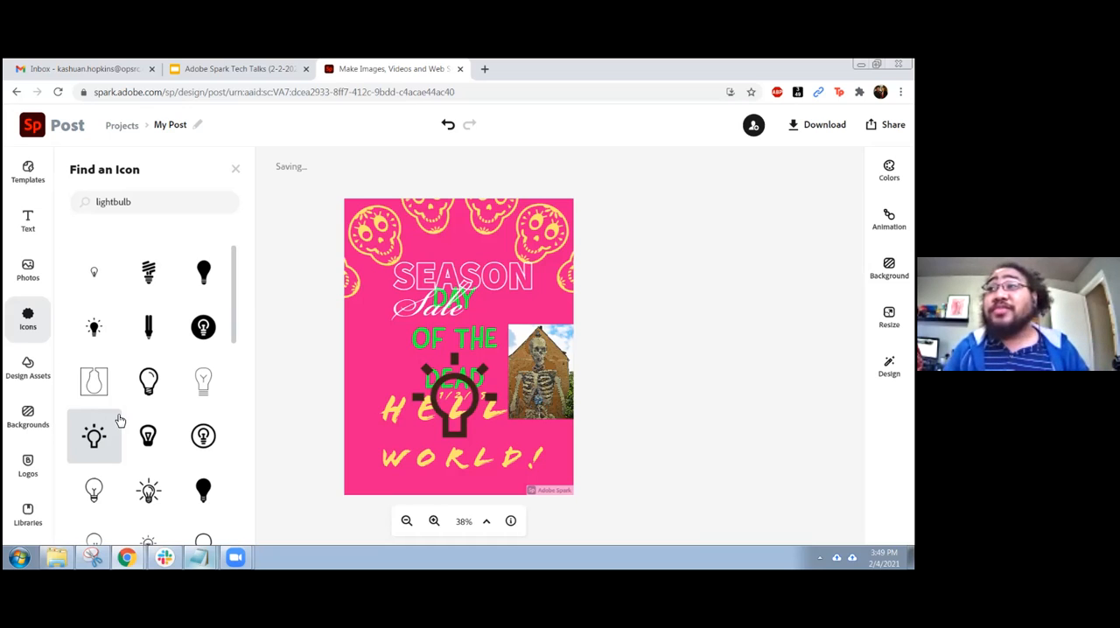
{"action": "left_click", "coordinate": [235, 169]}
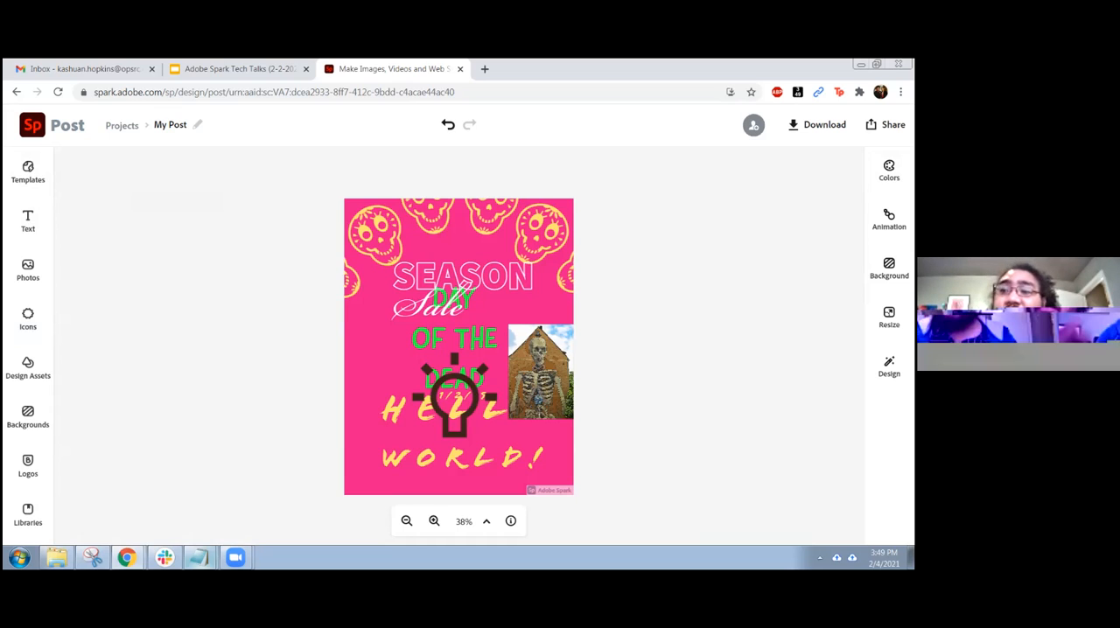
Review the options for inviting people to edit the post and the file formats offered for downloading it
{"action": "left_click", "coordinate": [754, 125]}
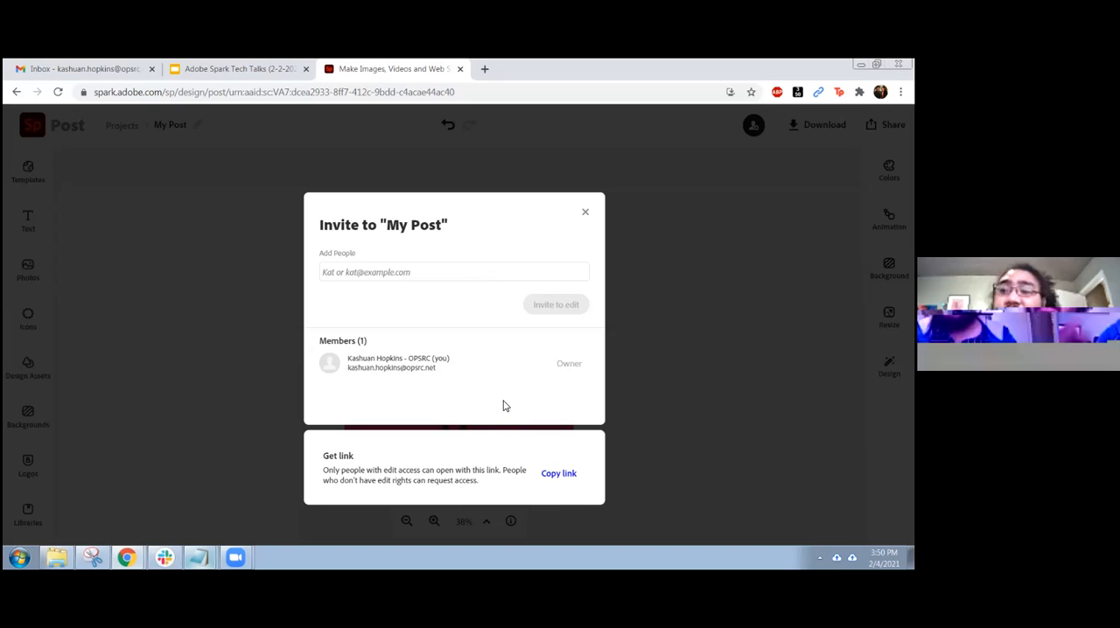
{"action": "left_click", "coordinate": [586, 213]}
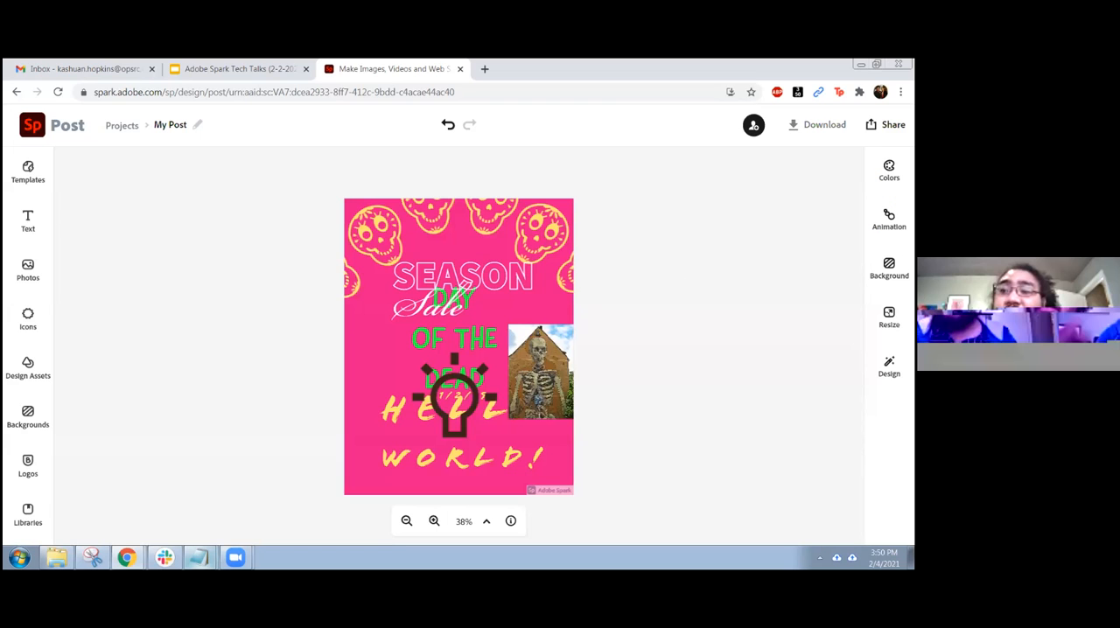
{"action": "left_click", "coordinate": [817, 126]}
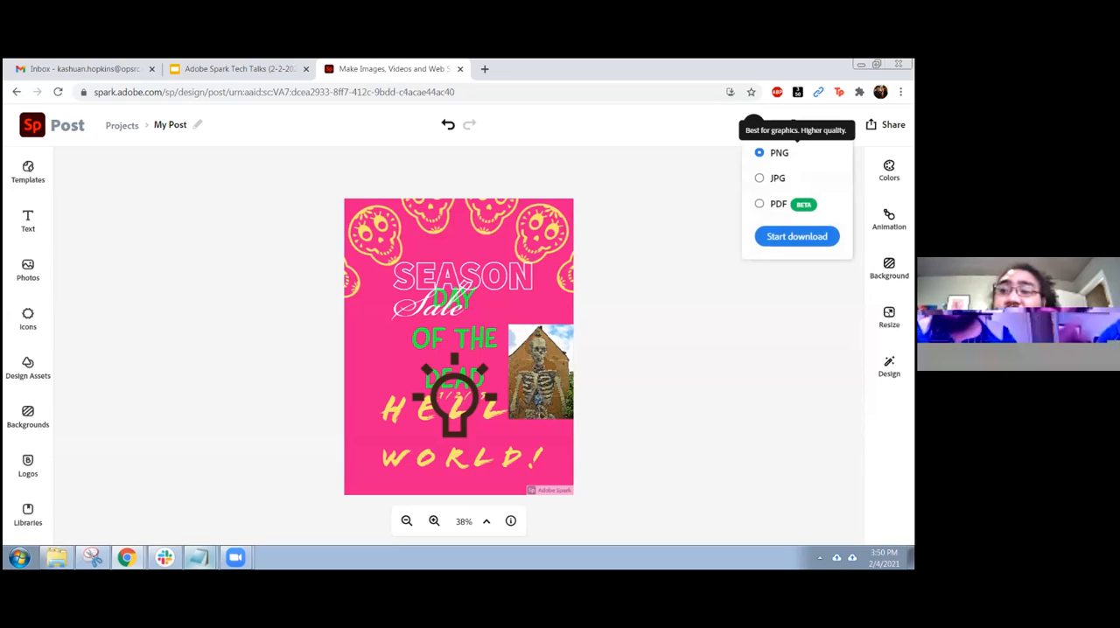
{"action": "left_click", "coordinate": [672, 229]}
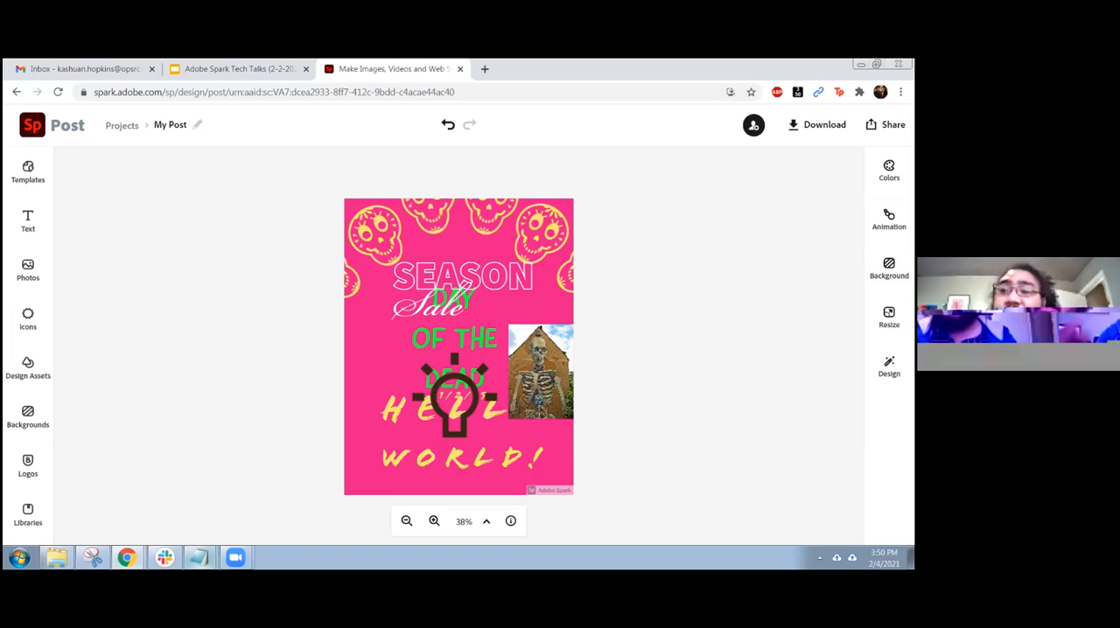
Review the sharing destinations offered for publishing the flyer, and return to the design
{"action": "left_click", "coordinate": [888, 124]}
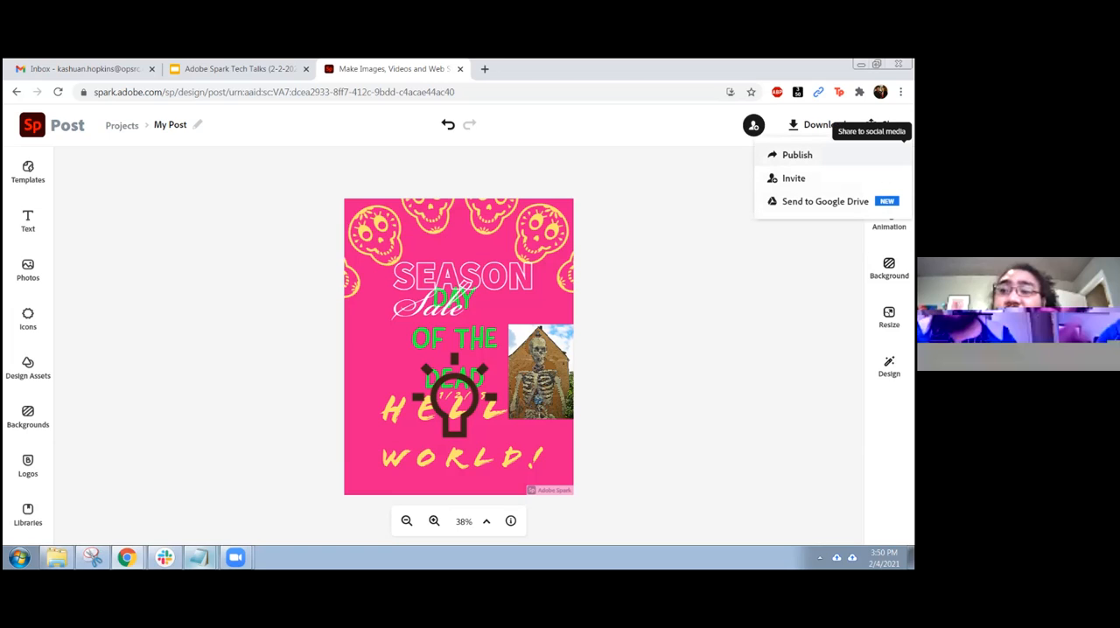
{"action": "left_click", "coordinate": [798, 154]}
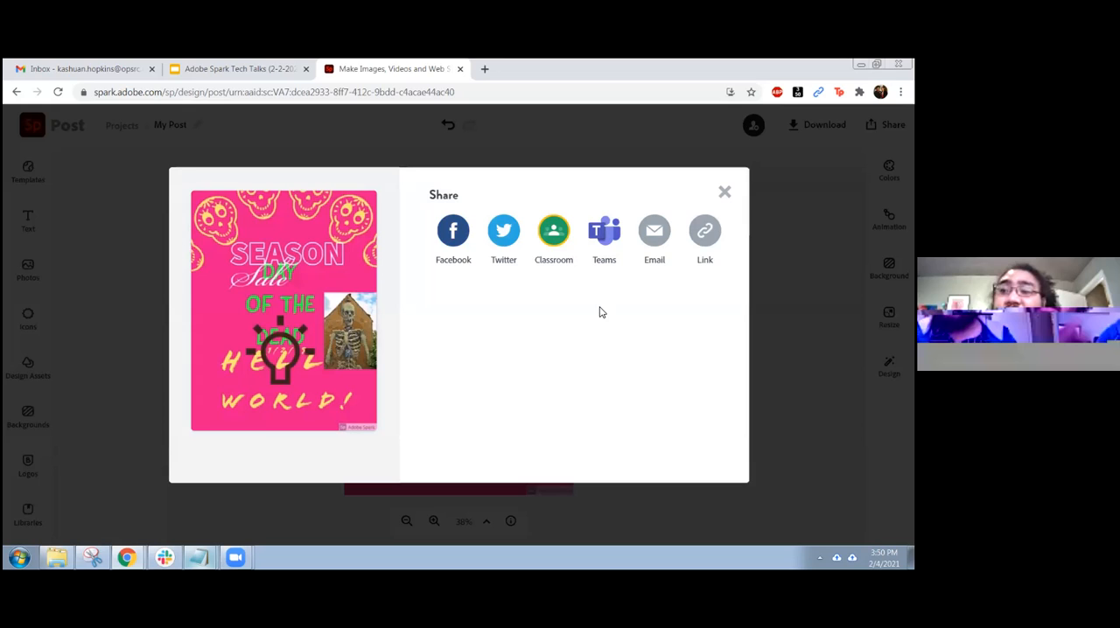
{"action": "left_click", "coordinate": [724, 195]}
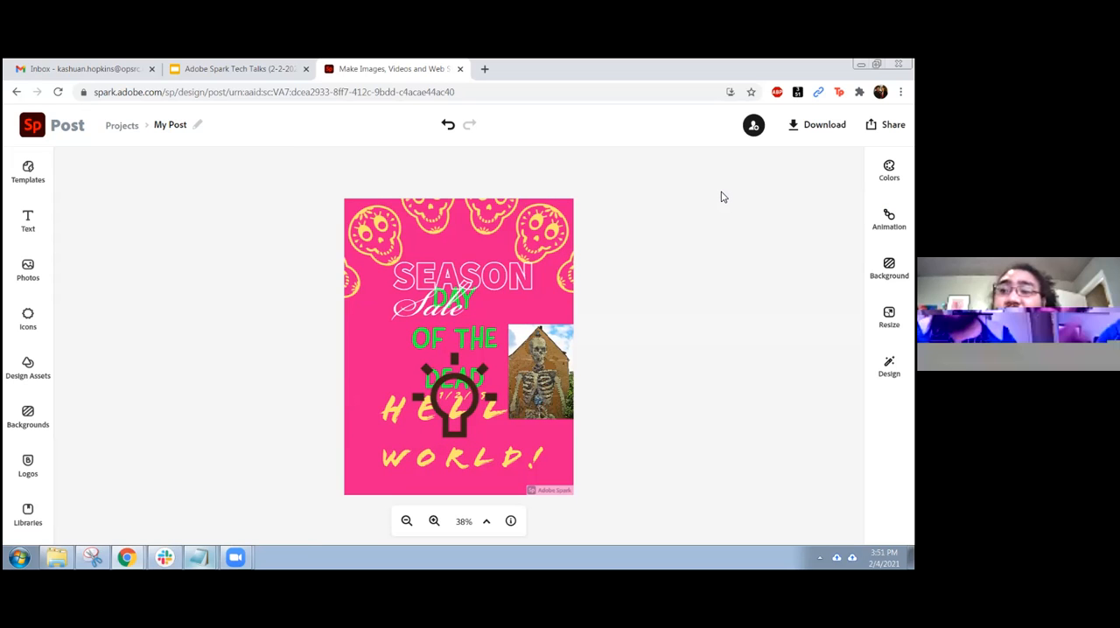